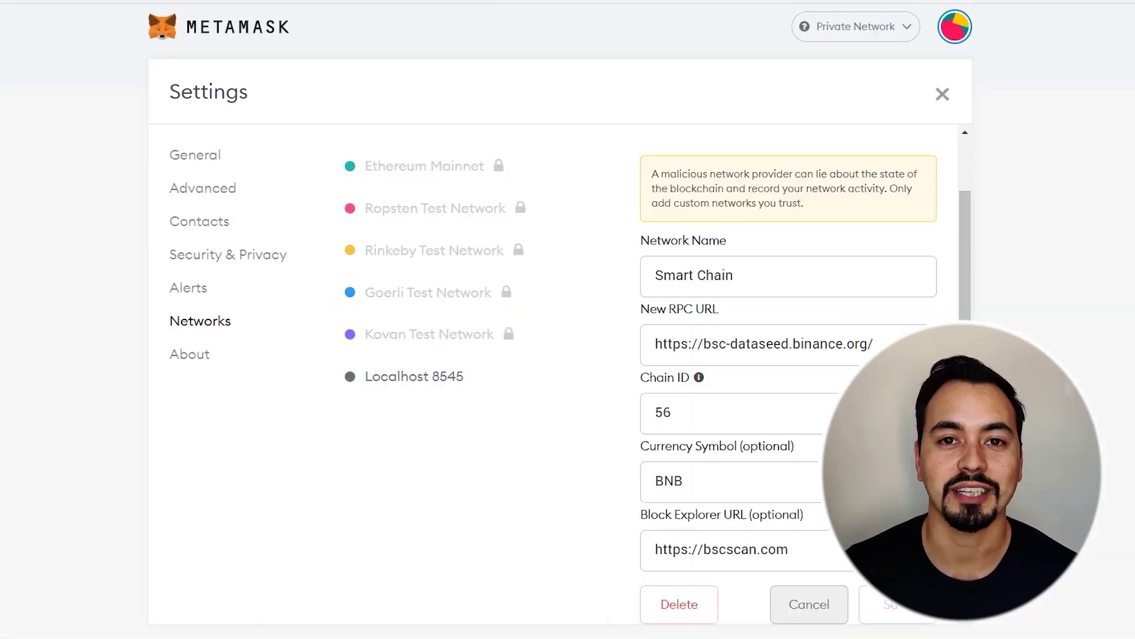
- Save the Smart Chain network and connect PancakeSwap to MetaMask, approving the connection
left_click(891, 604)
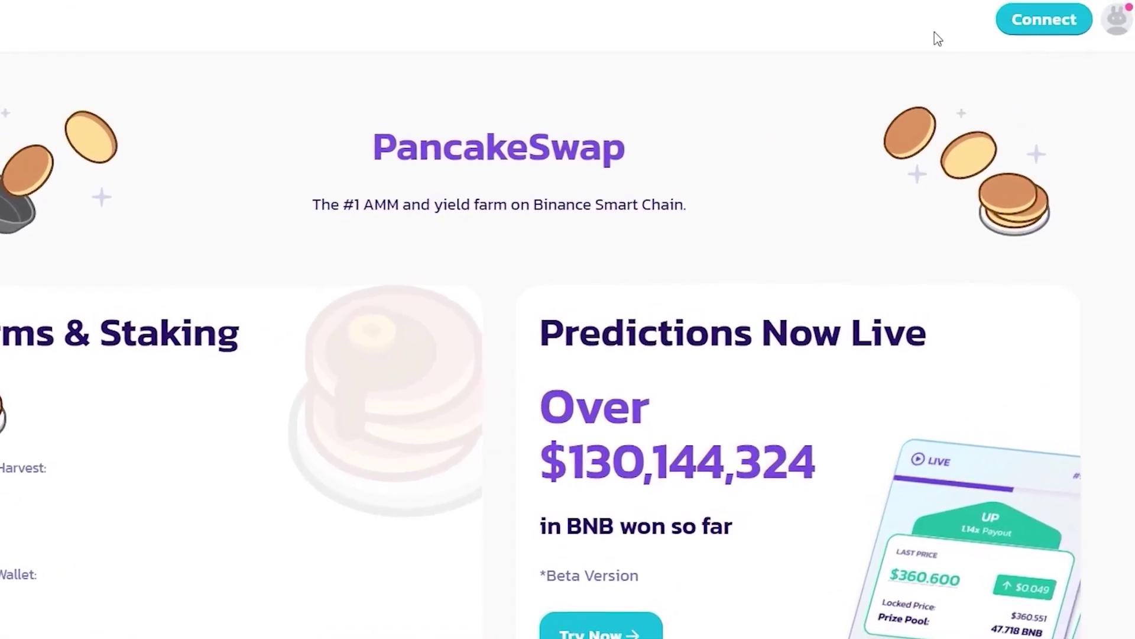
left_click(1046, 19)
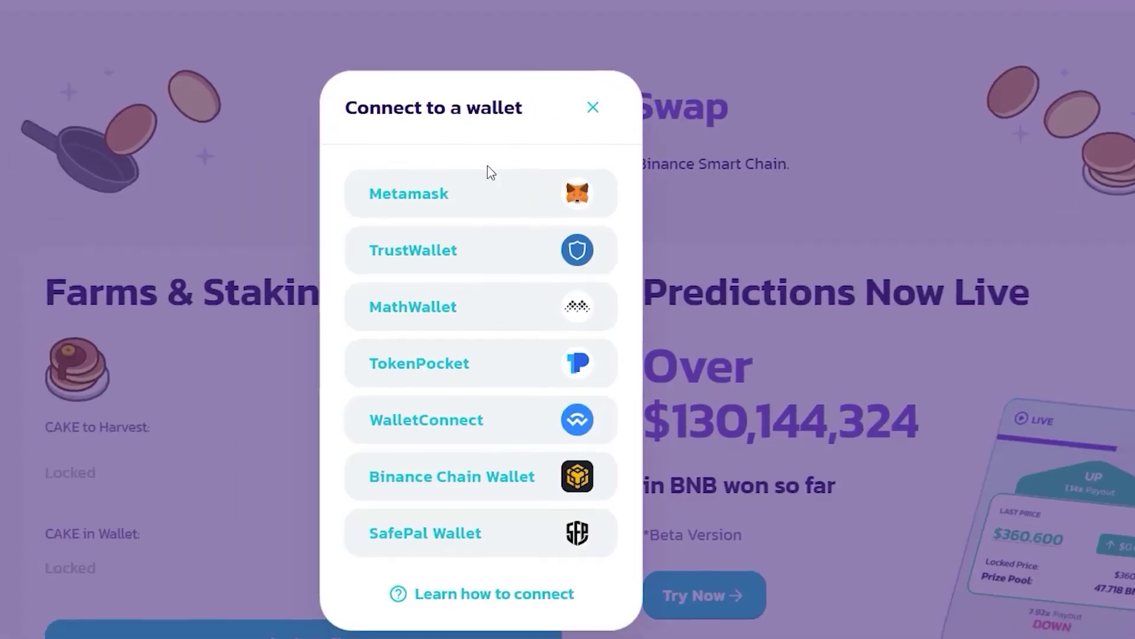
left_click(487, 178)
left_click(1077, 424)
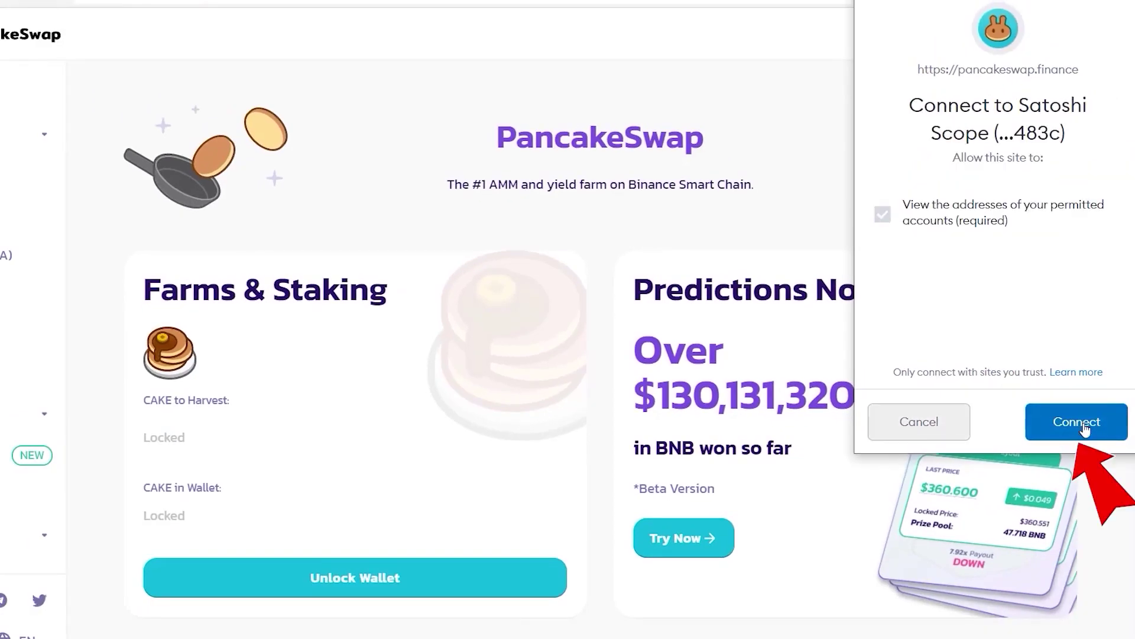
- Paste the BUSD contract address into the PancakeSwap exchange token search, then close the ROI estimates
left_click(49, 119)
left_click(42, 162)
left_click(839, 395)
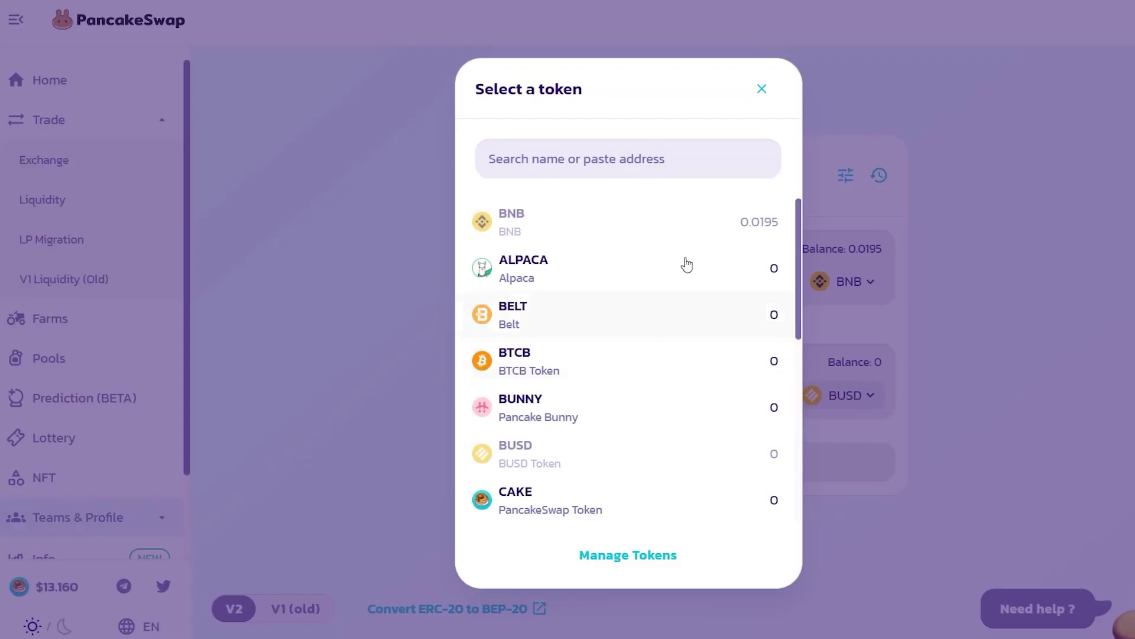
left_click(626, 159)
key("ctrl+v")
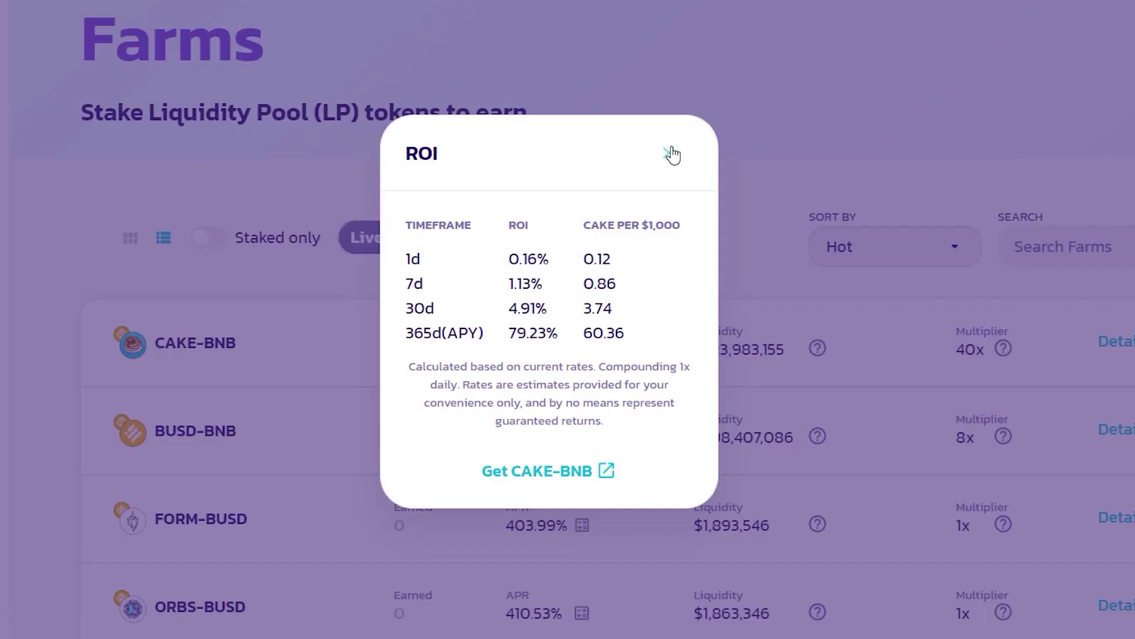
left_click(671, 152)
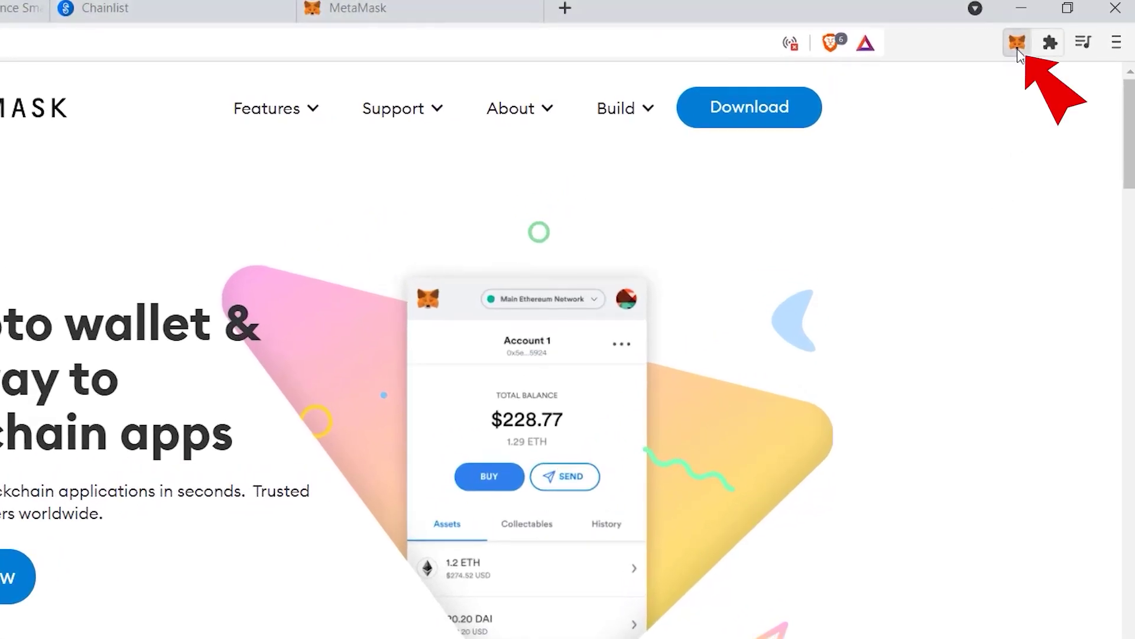
- Use Expand view in the MetaMask popup's account options to show the wallet in a full tab
left_click(1017, 49)
left_click(1012, 163)
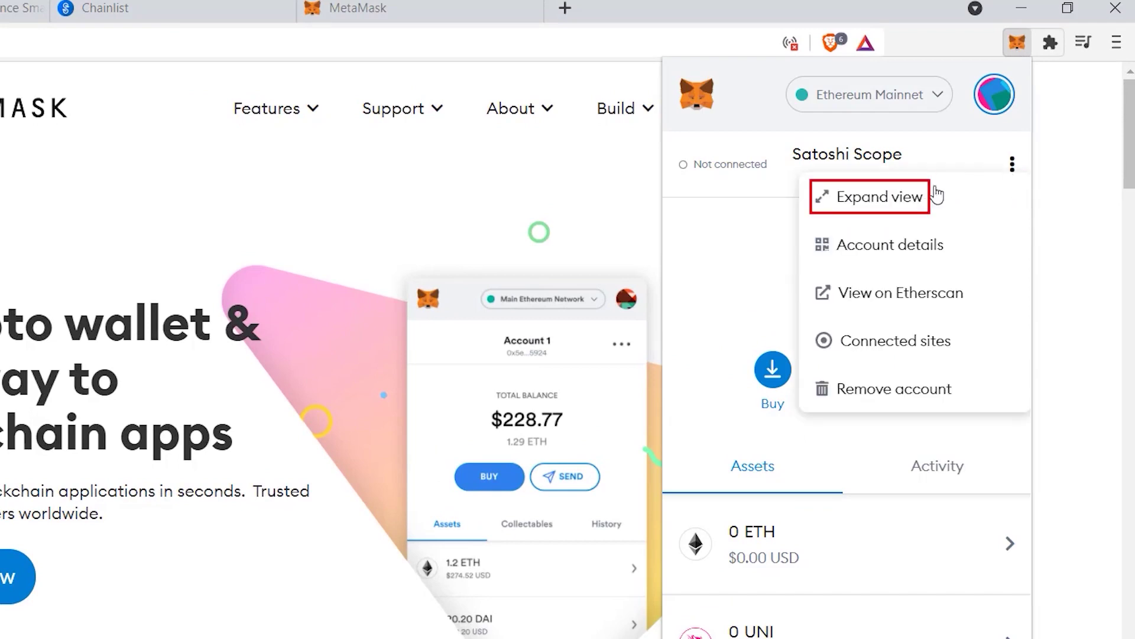
left_click(917, 200)
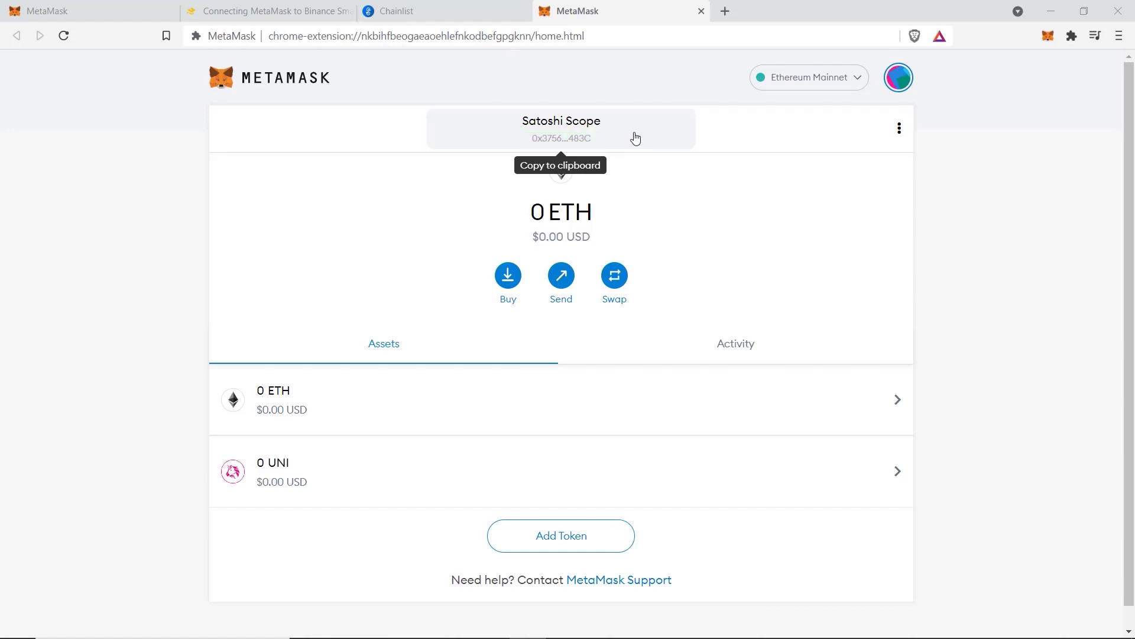
- Browse the Create Account and Import Account pages from the account list
left_click(899, 77)
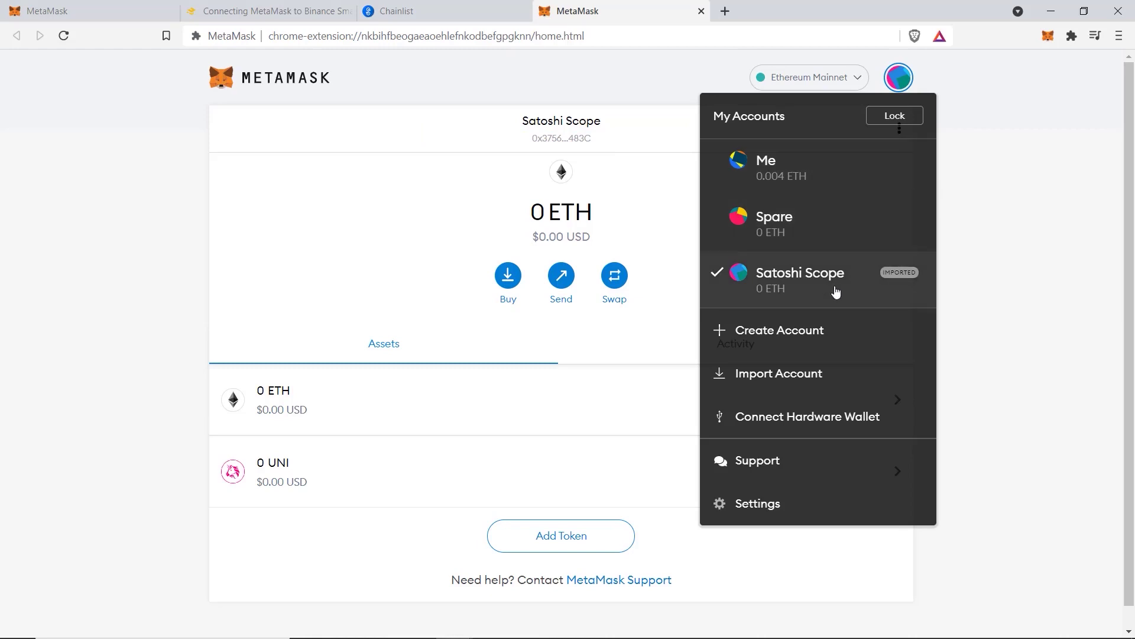
left_click(798, 330)
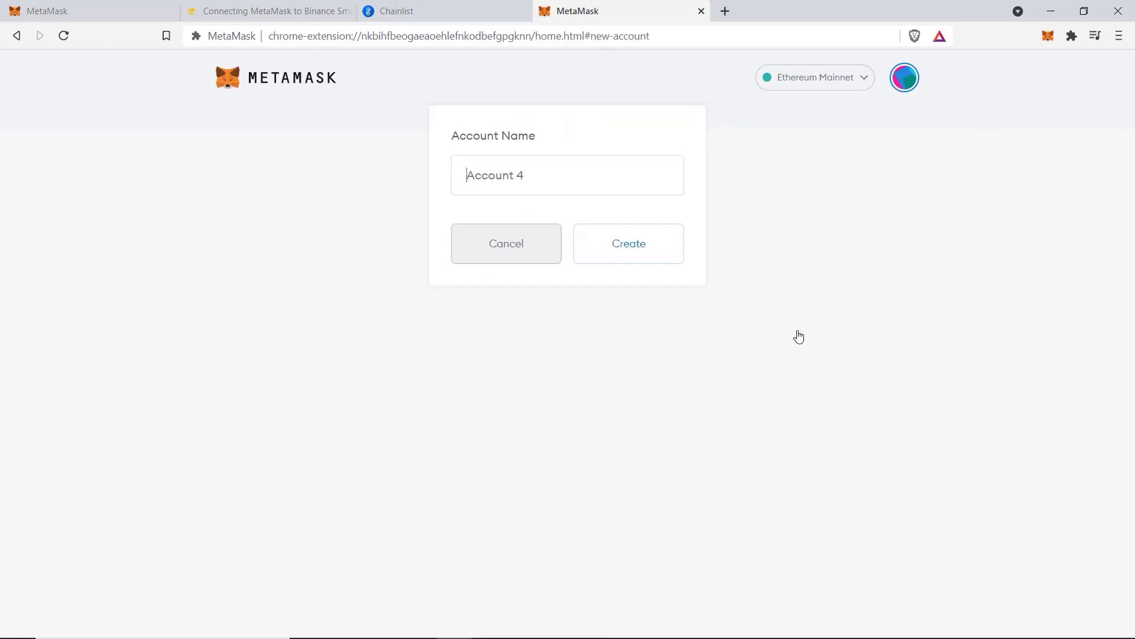
left_click(810, 376)
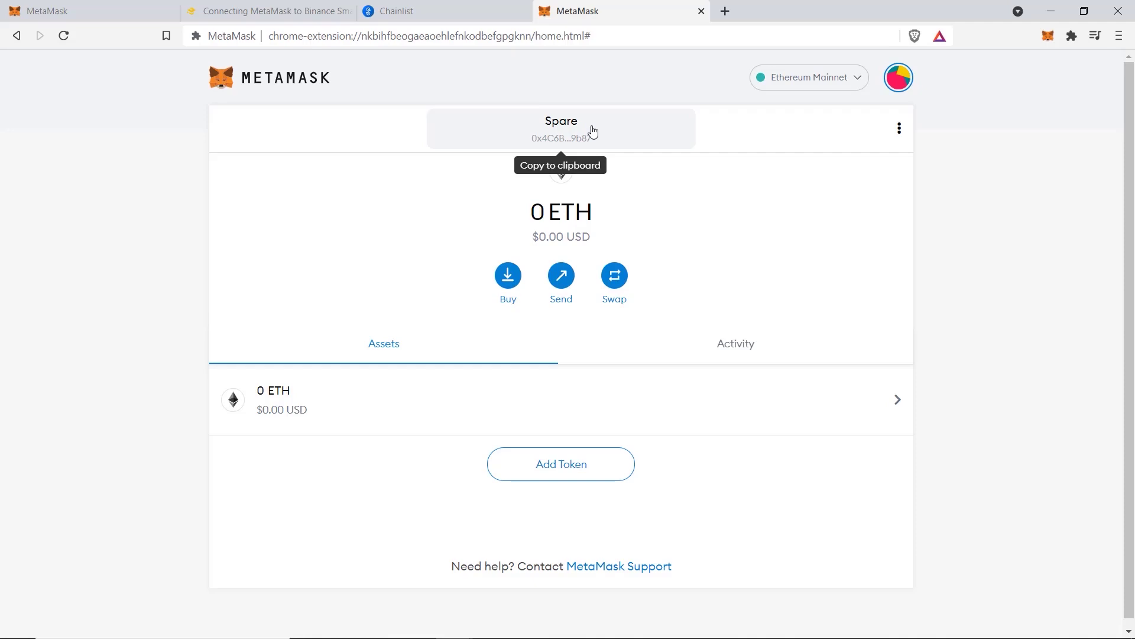
- Browse the hardware wallet connection page, comparing the Ledger and Trezor options
left_click(901, 81)
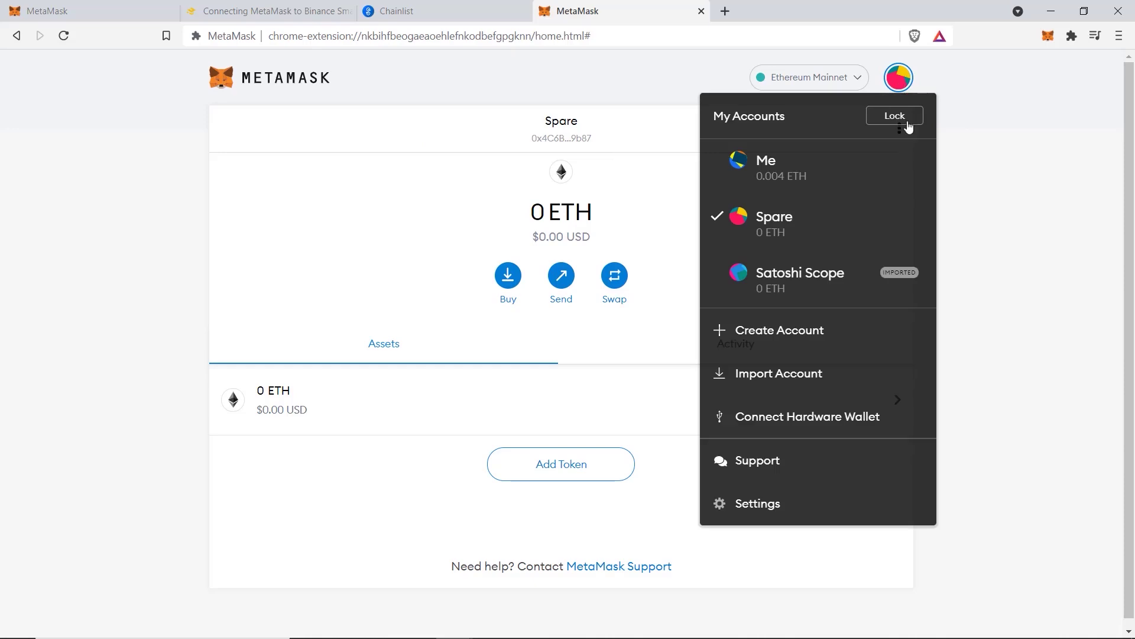
left_click(860, 424)
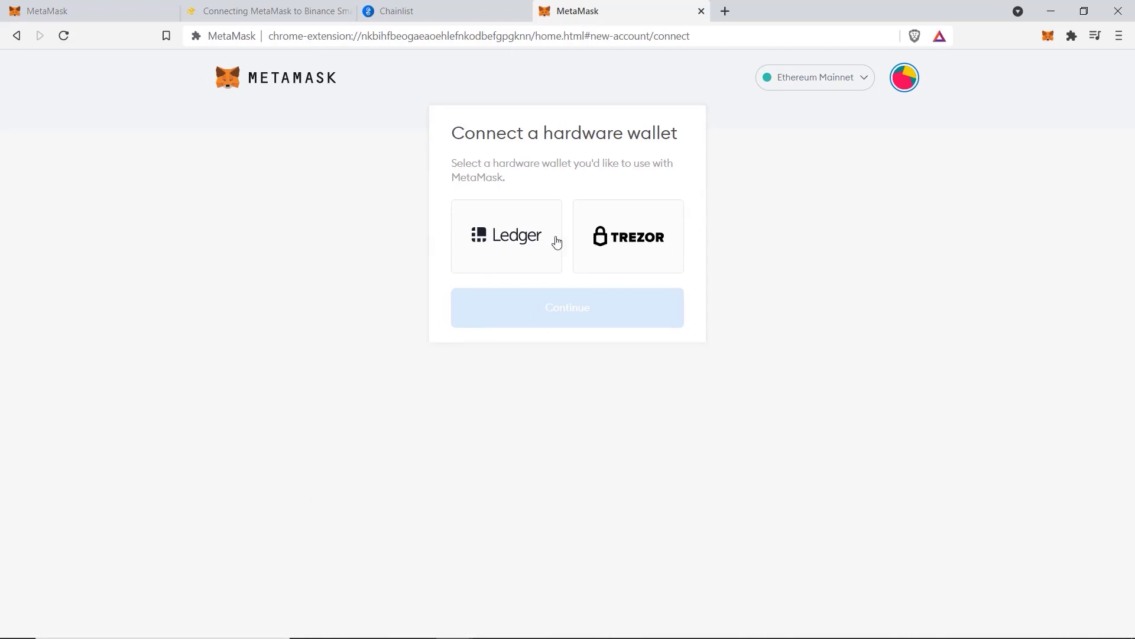
left_click(515, 233)
left_click(582, 234)
left_click(536, 235)
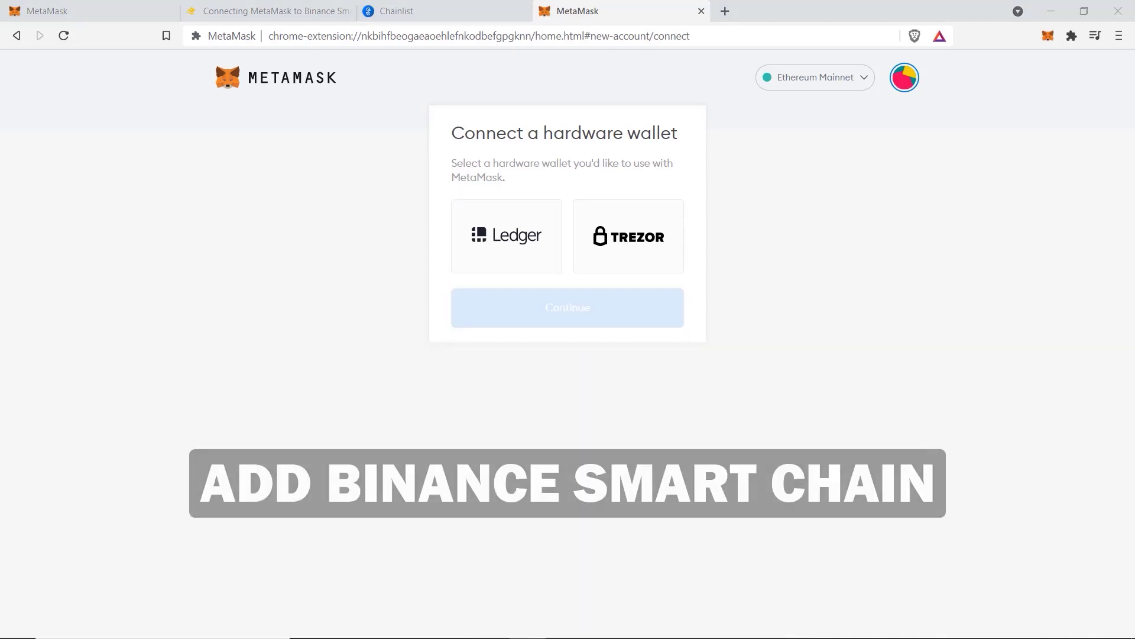
- Return to the Spare account home, then start Add Network from Settings > Networks
left_click(298, 79)
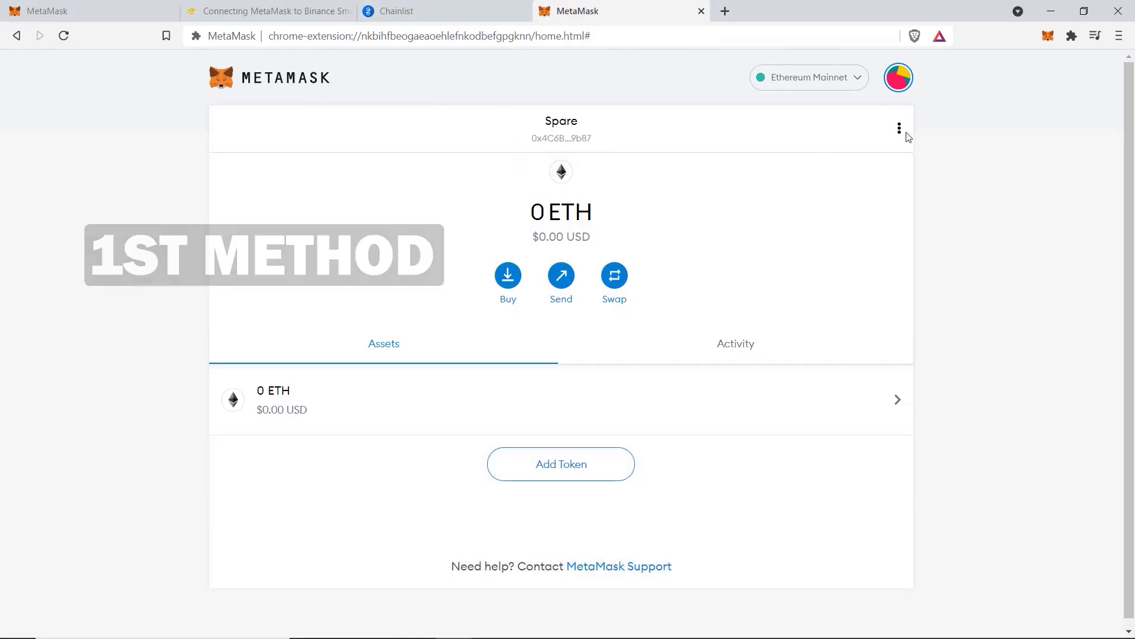
left_click(898, 80)
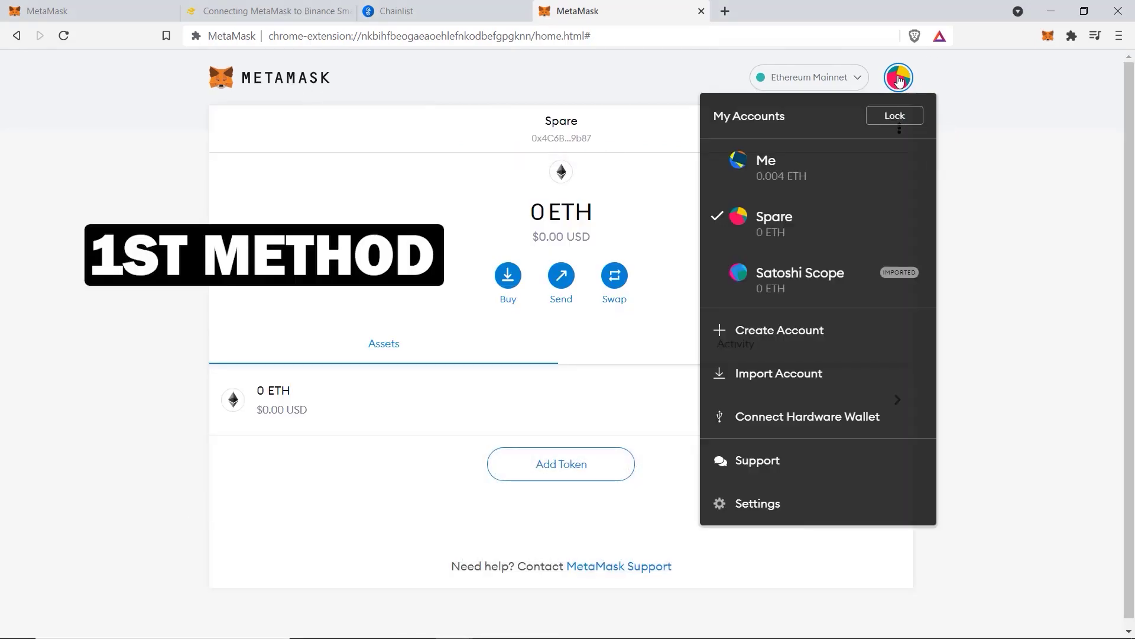
left_click(765, 502)
left_click(255, 328)
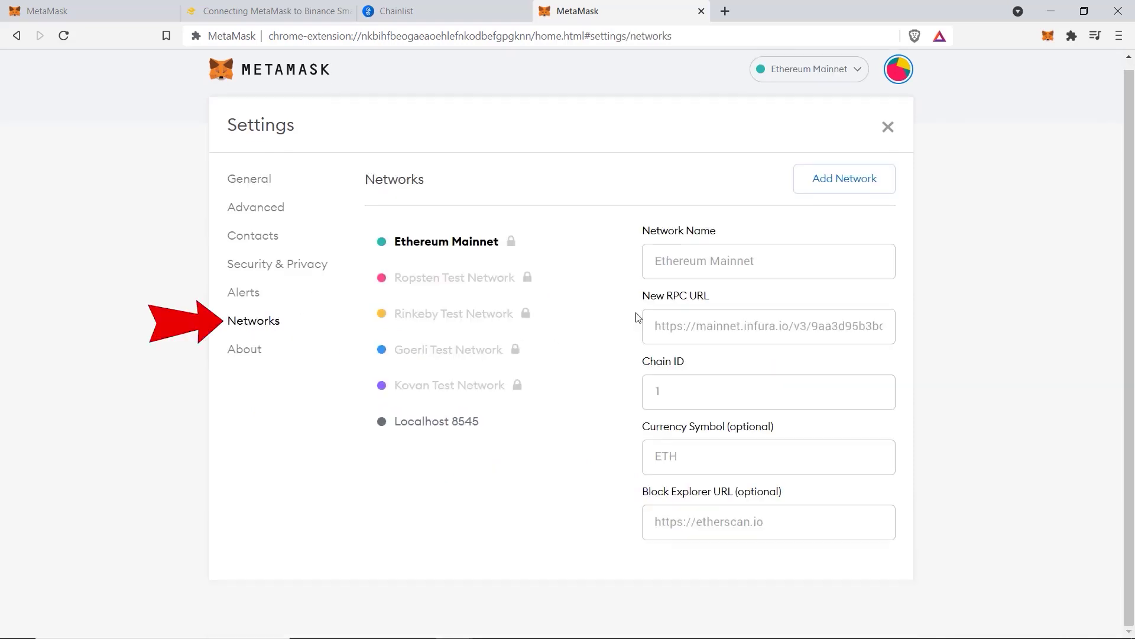
left_click(867, 179)
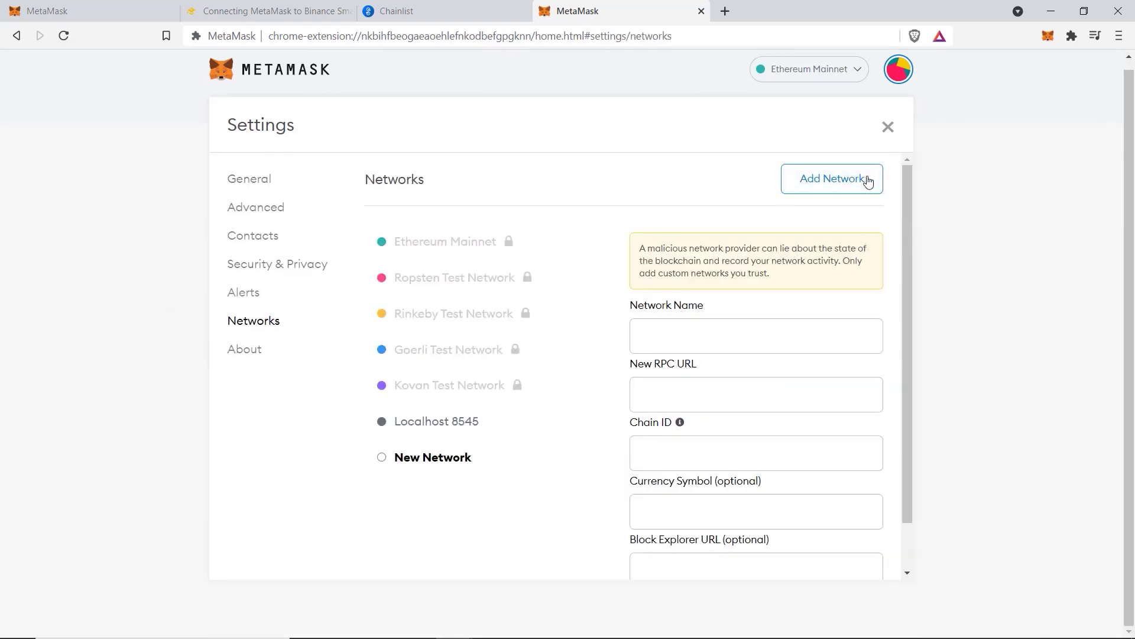
scroll(701, 388, "down", 1)
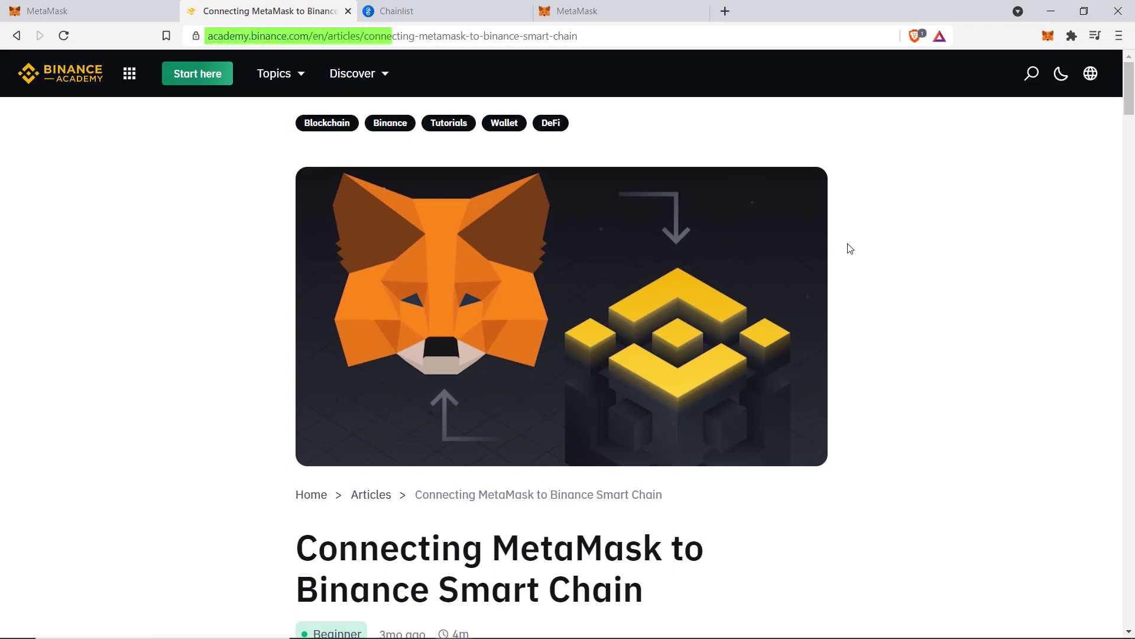
scroll(848, 249, "down", 5)
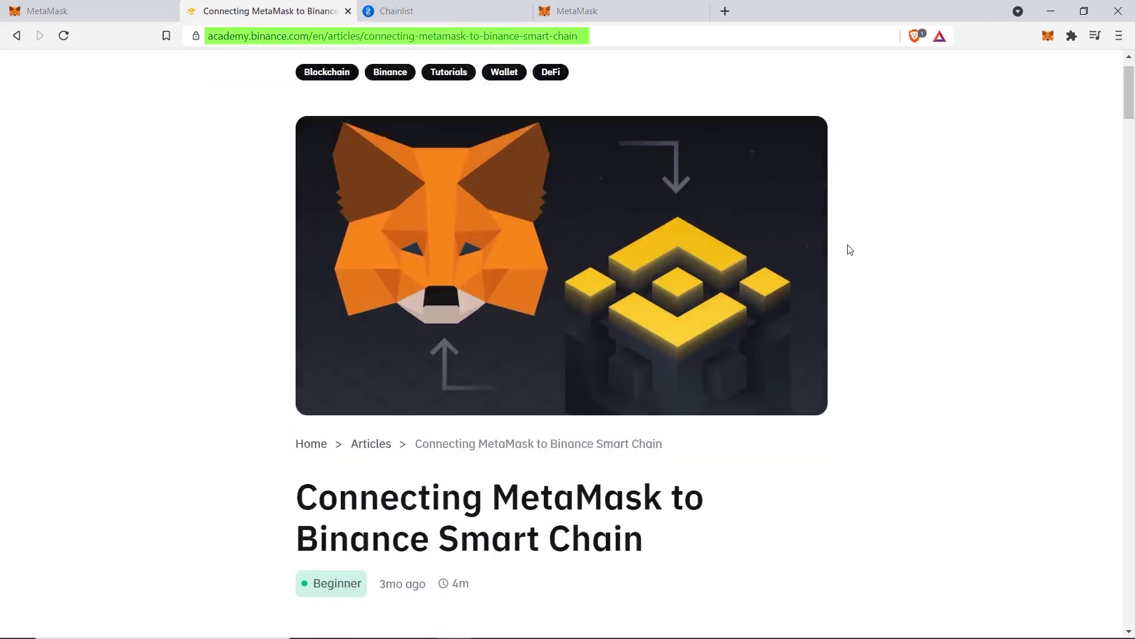
scroll(849, 249, "down", 3)
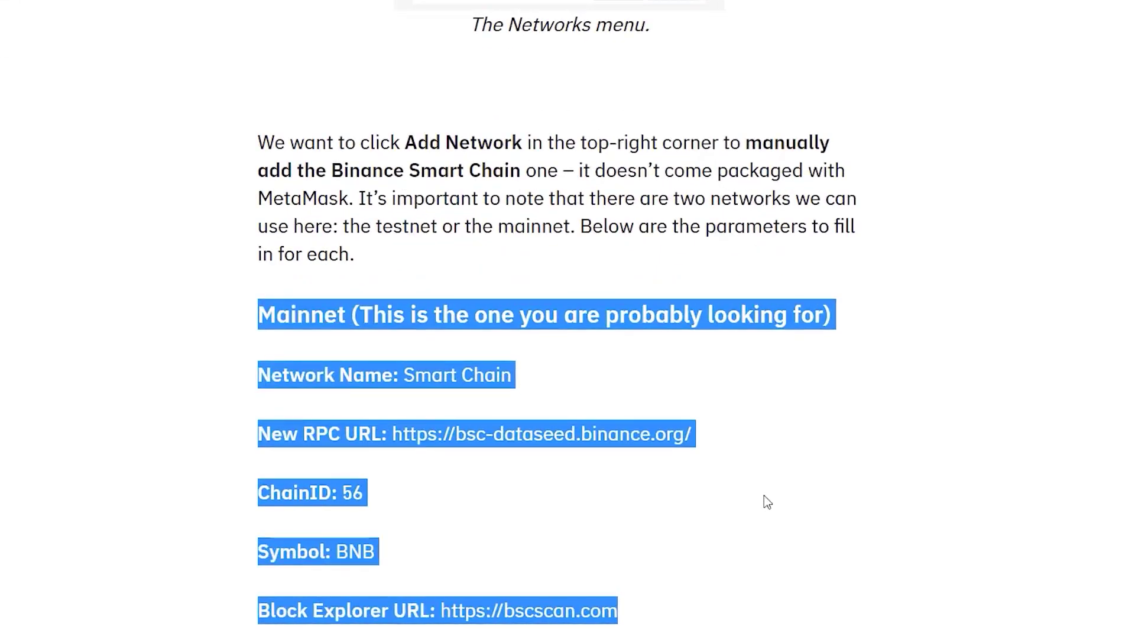
- Deselect the highlighted Mainnet parameters in the Binance Academy article
left_click(763, 500)
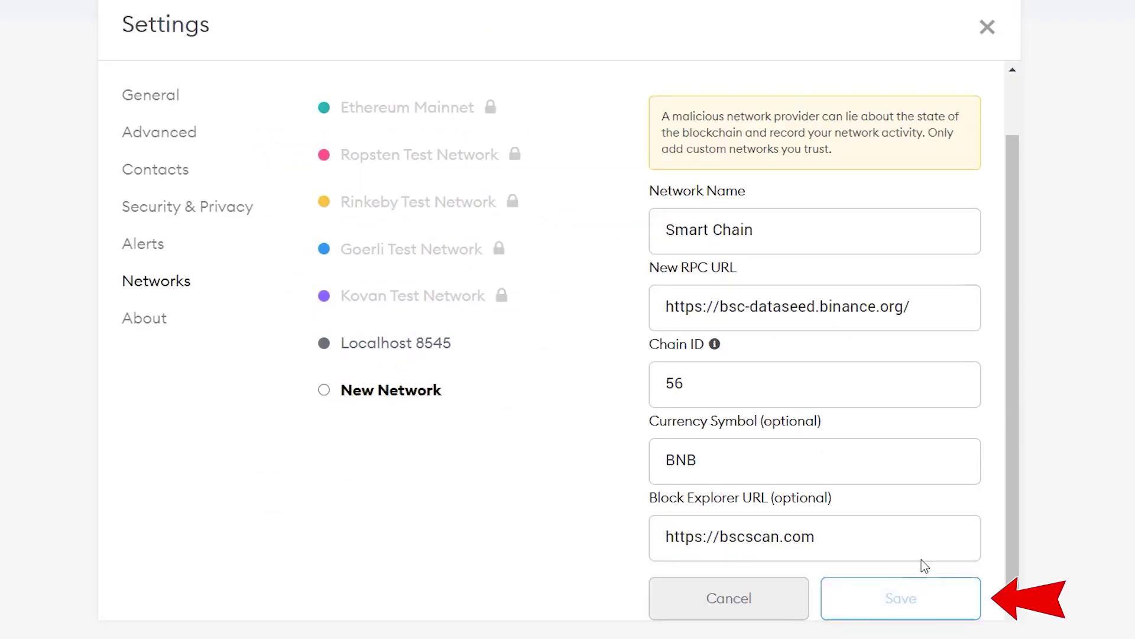
- Save the Smart Chain network with chain ID 56, BNB symbol and BscScan explorer
left_click(925, 590)
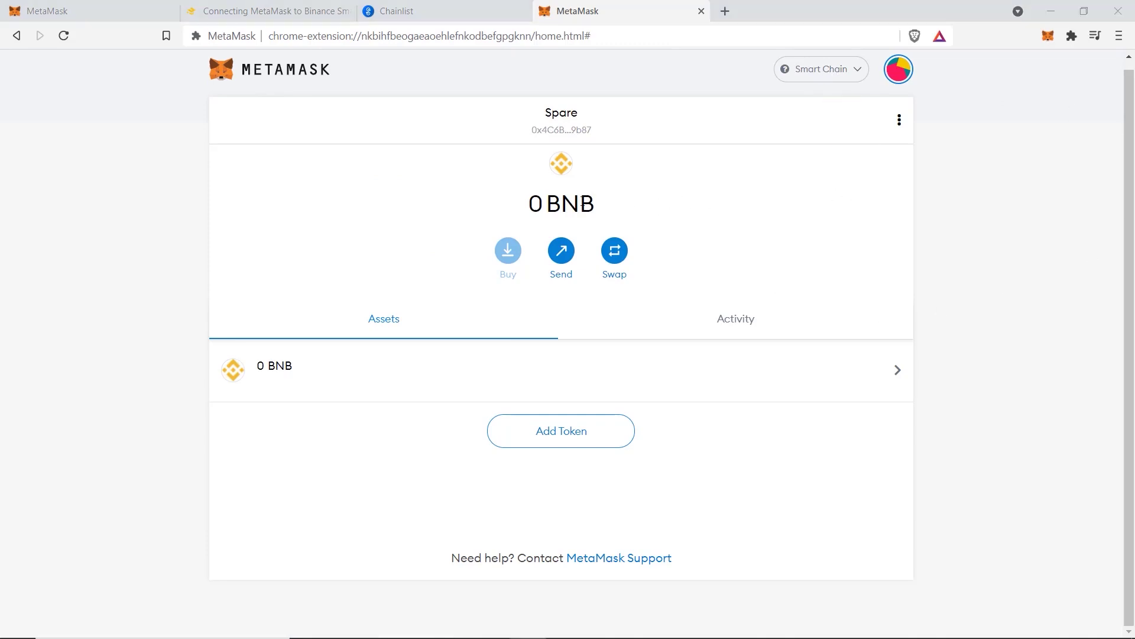
- Highlight the BNB balance unit, then switch the wallet to Ethereum Mainnet
double_click(558, 200)
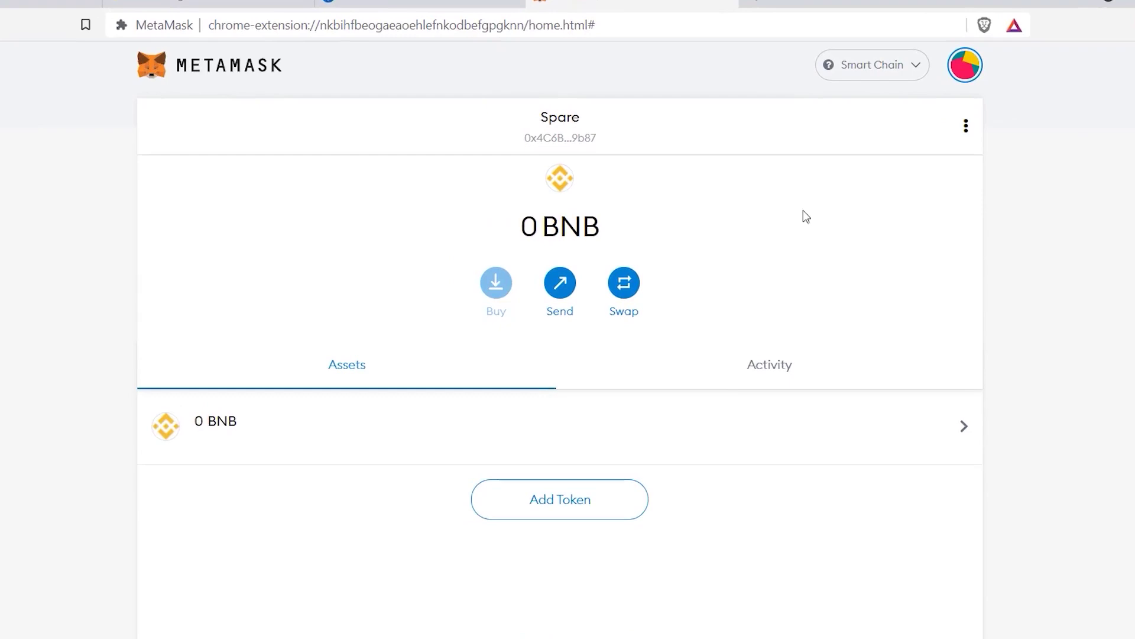
left_click(900, 64)
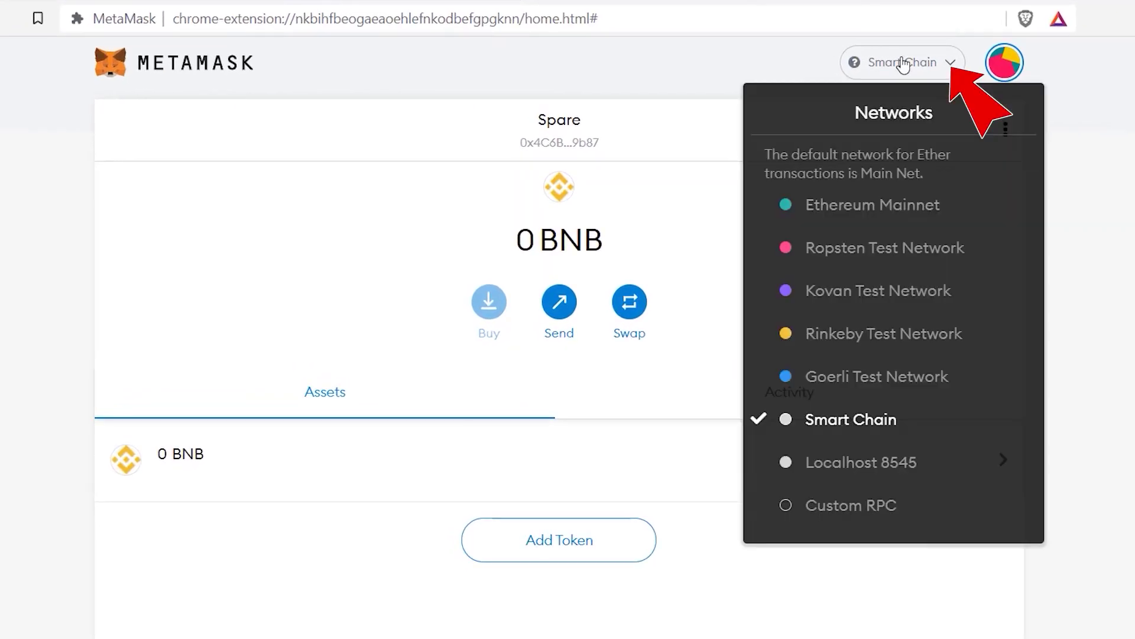
left_click(851, 213)
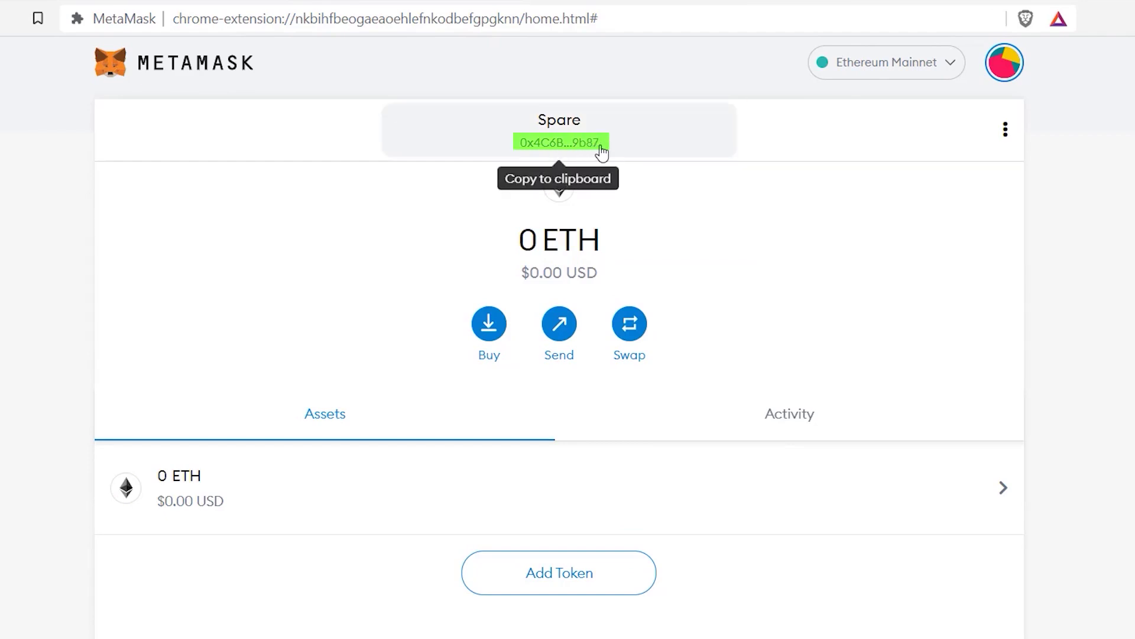
- Switch the wallet back to Smart Chain and copy the Spare account address
left_click(870, 70)
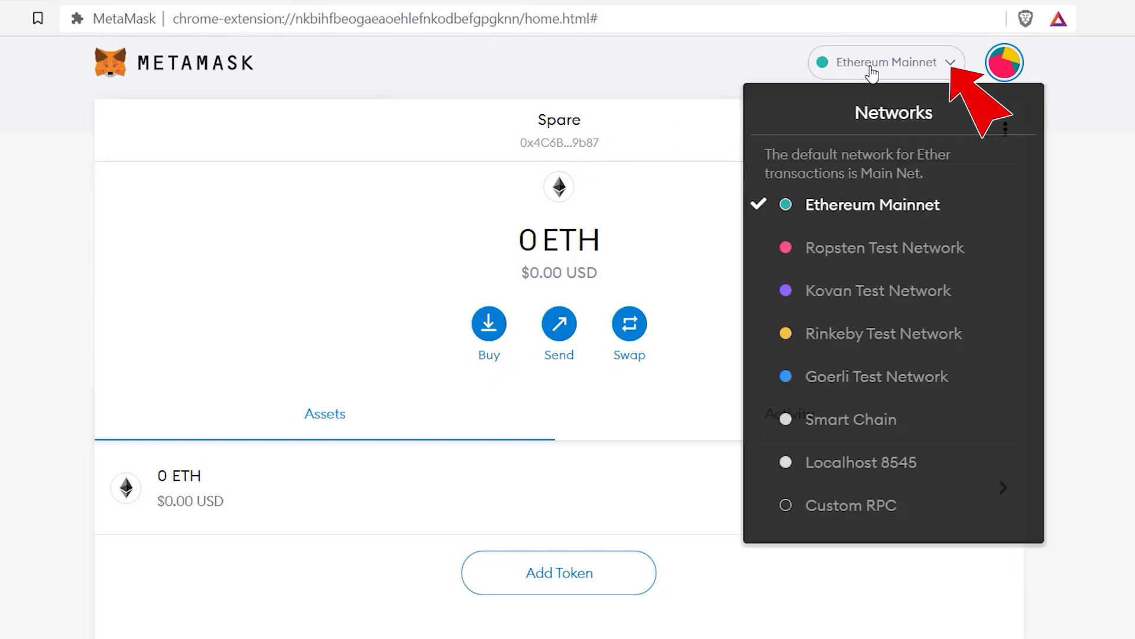
left_click(870, 425)
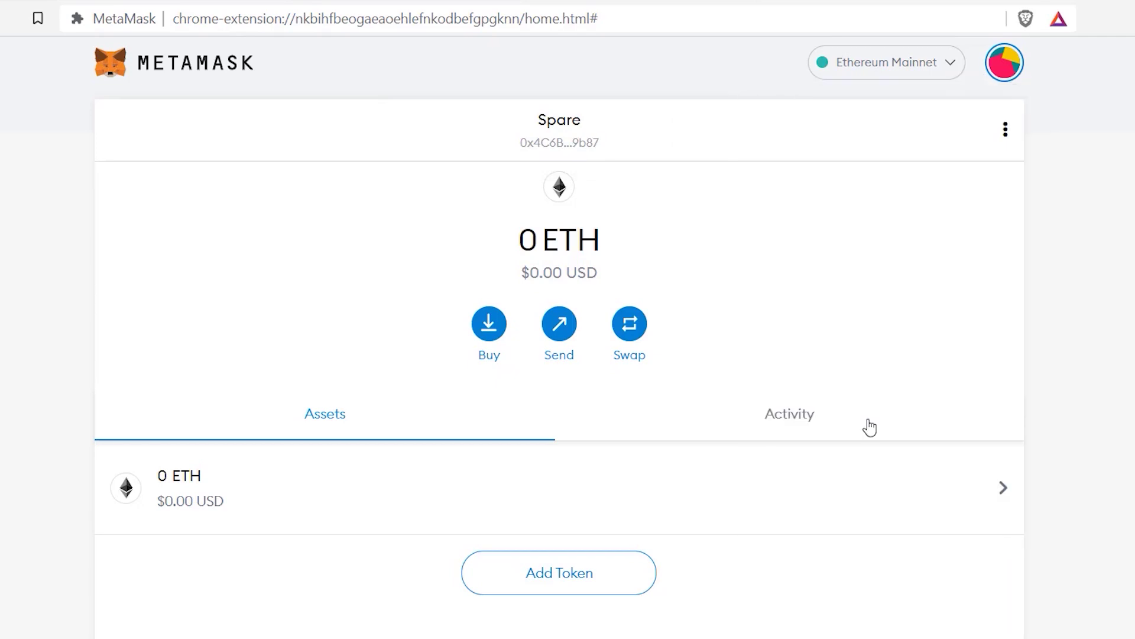
left_click(602, 153)
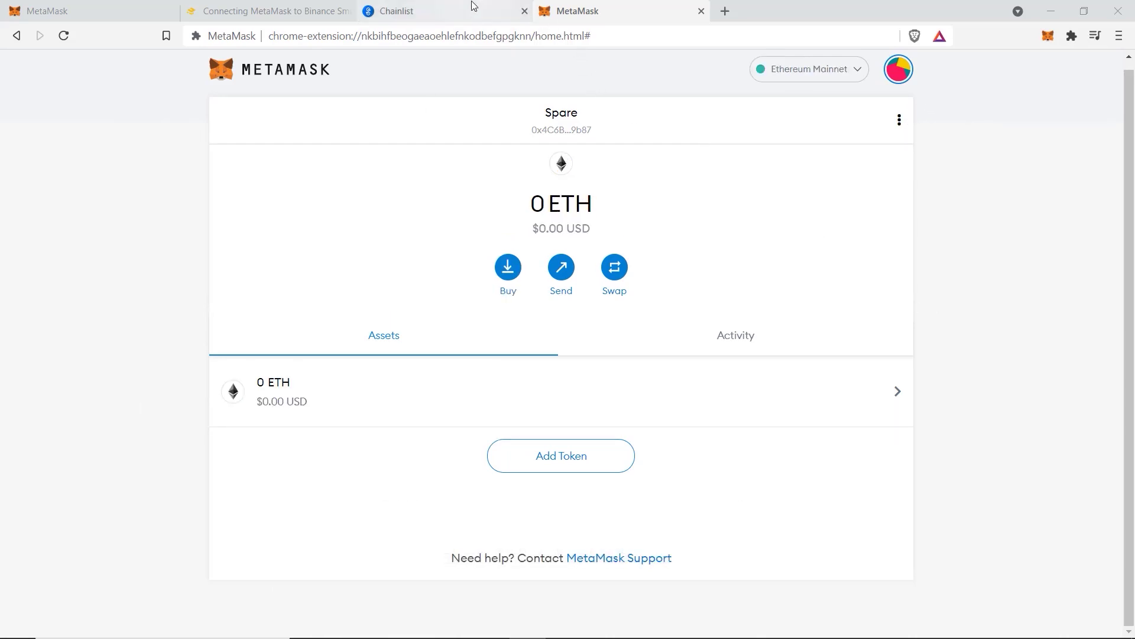
- Search Chainlist for Binance Smart Chain and confirm ChainID 56 in the Binance Academy article
left_click(471, 3)
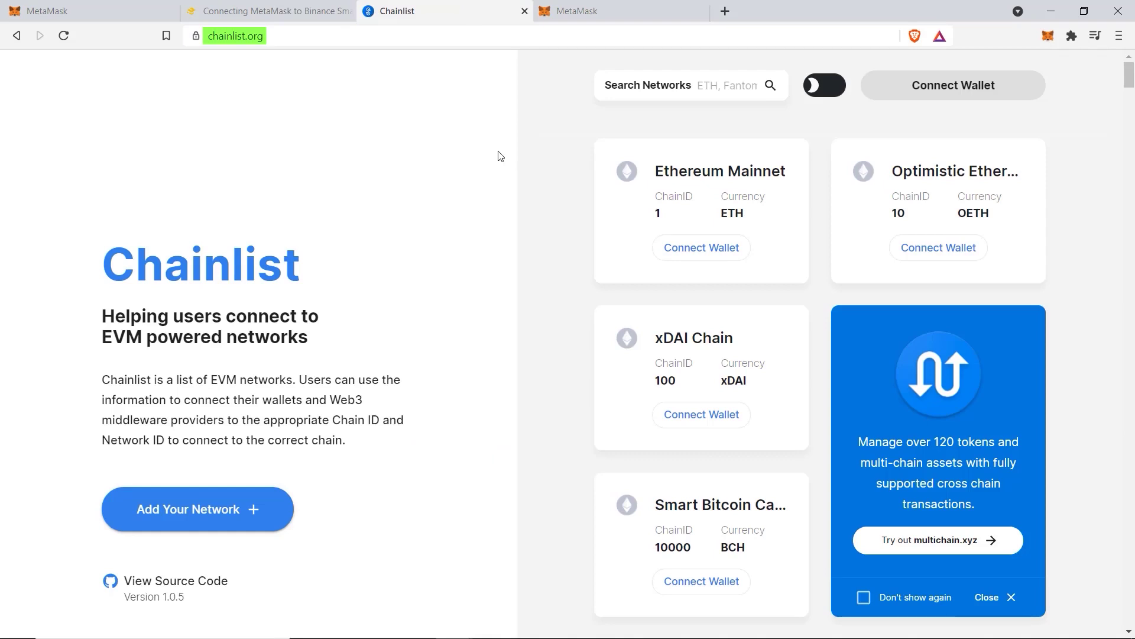
left_click(697, 84)
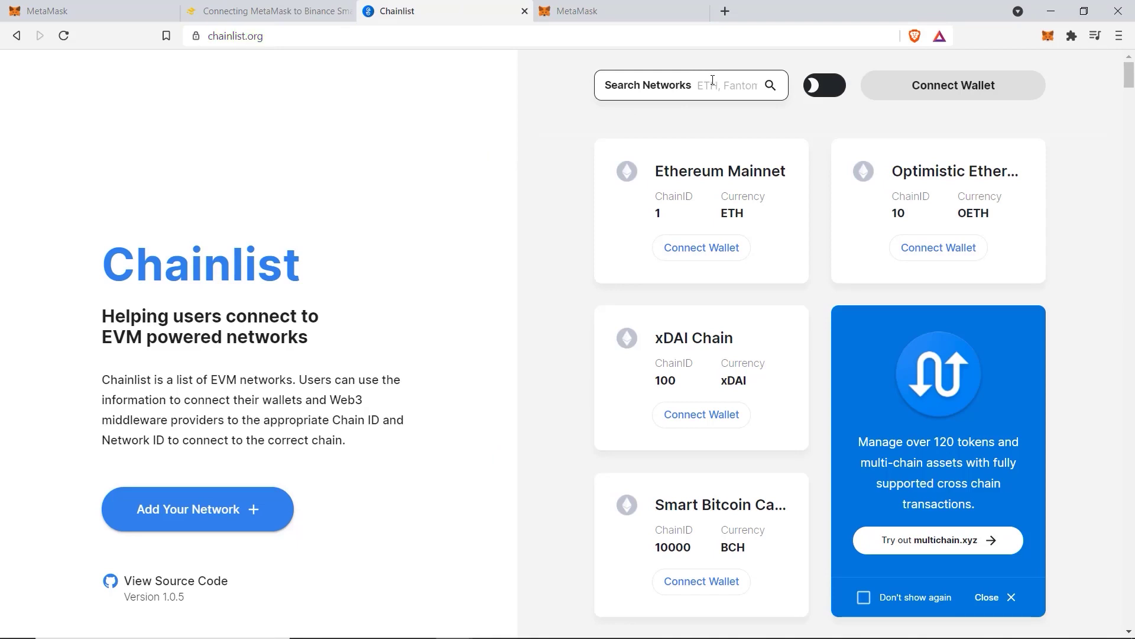
type("binance smart c")
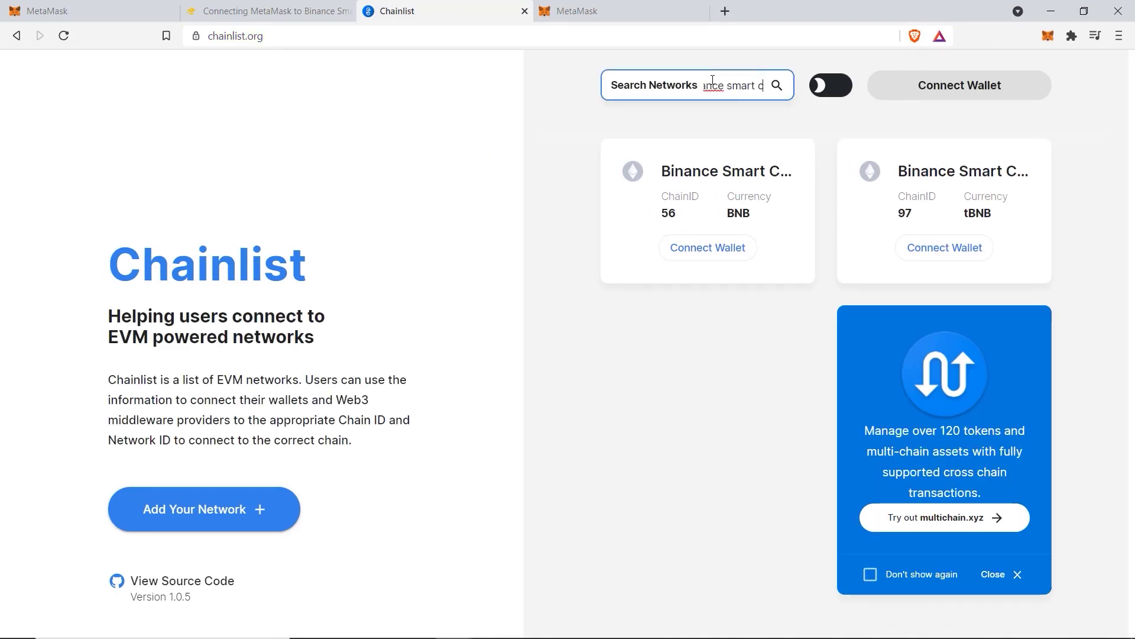
type("hain")
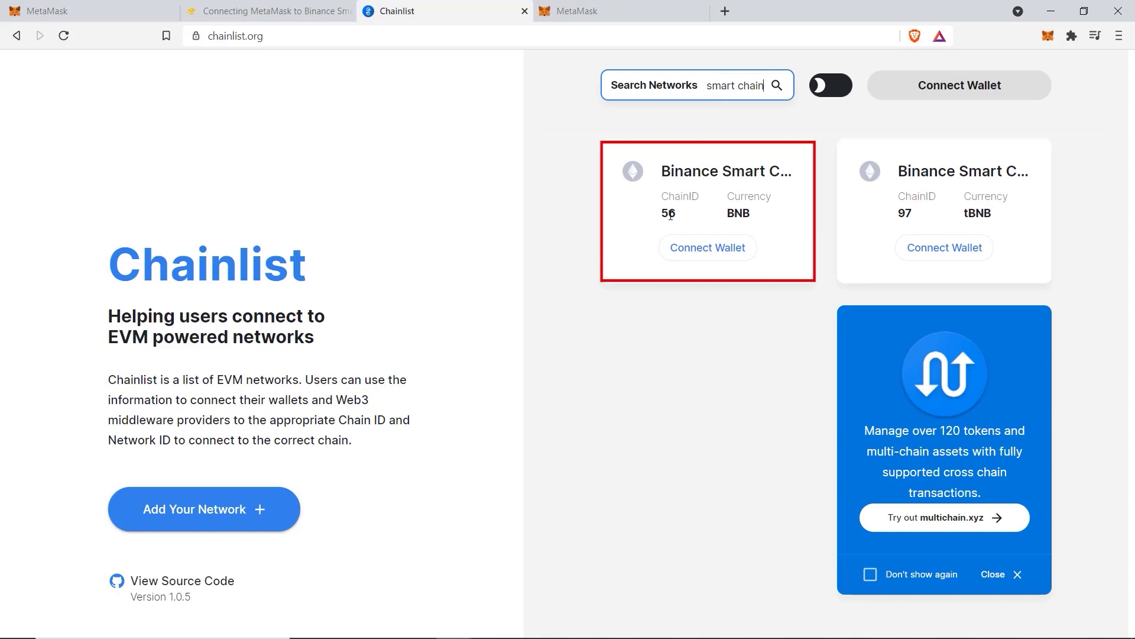
left_click(605, 16)
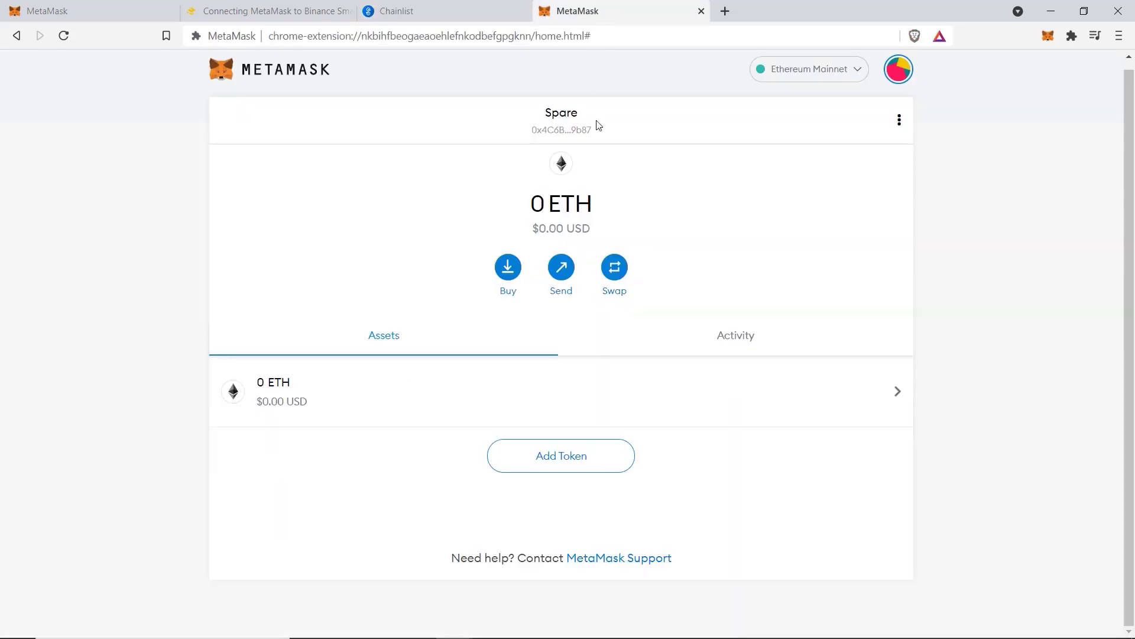
left_click(266, 11)
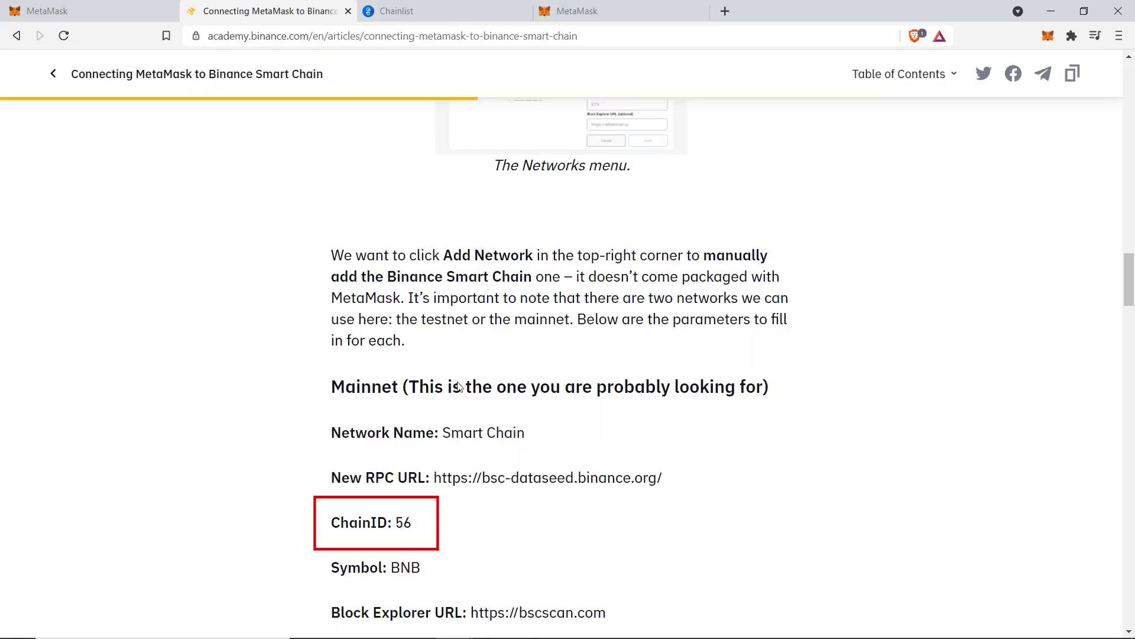
left_click(403, 13)
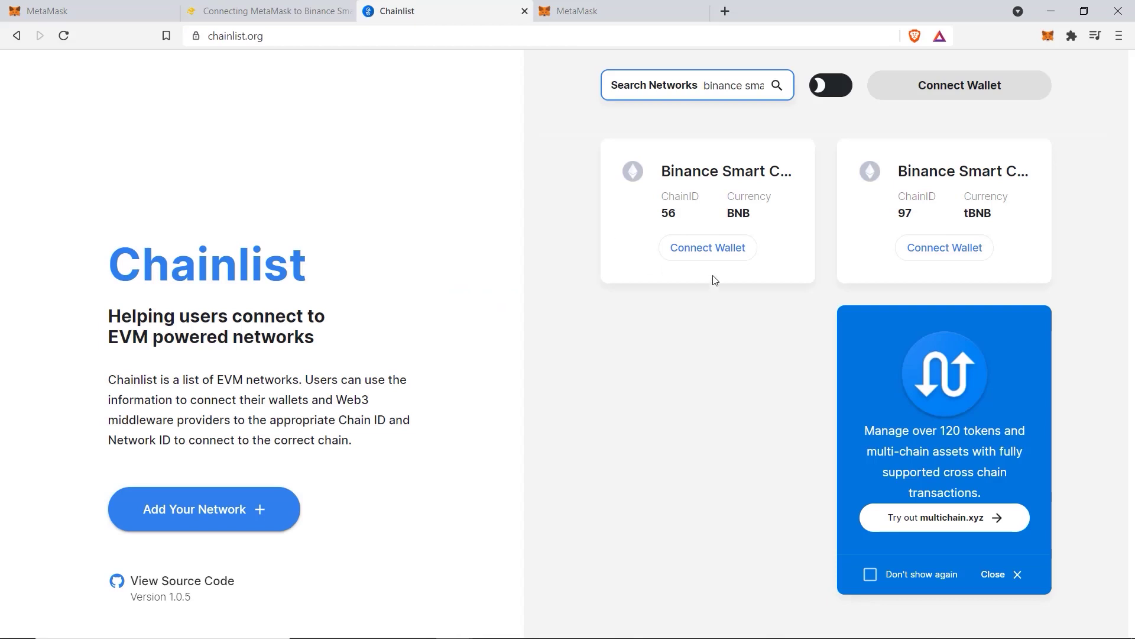
- Add the chain ID 56 network from Chainlist, approving it and switching MetaMask onto it
left_click(714, 256)
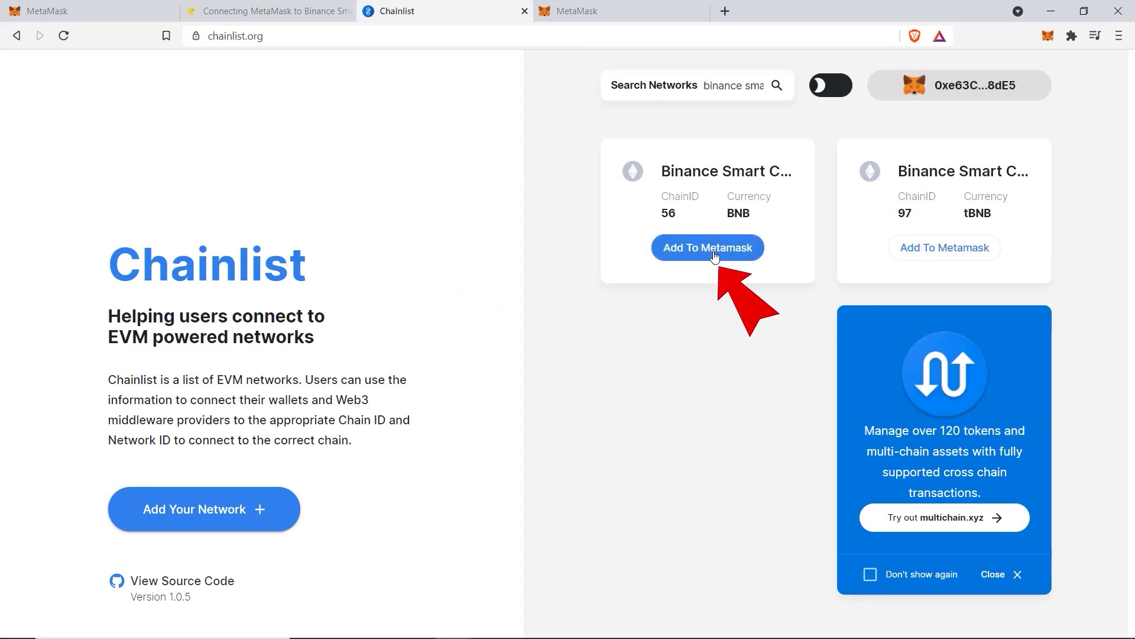
left_click(700, 251)
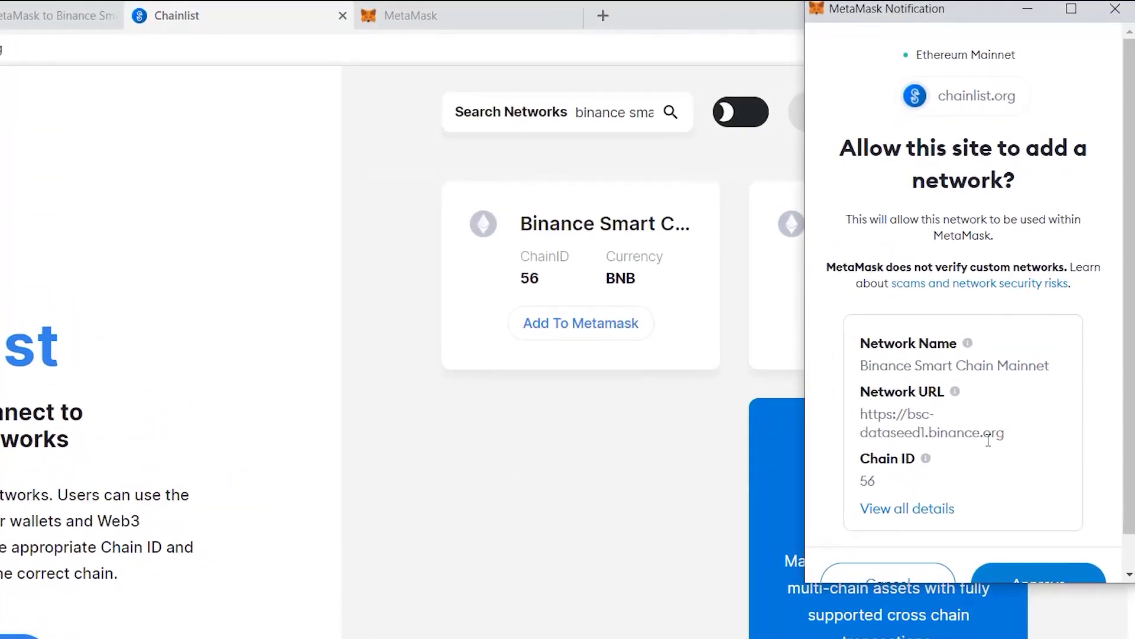
scroll(988, 438, "down", 2)
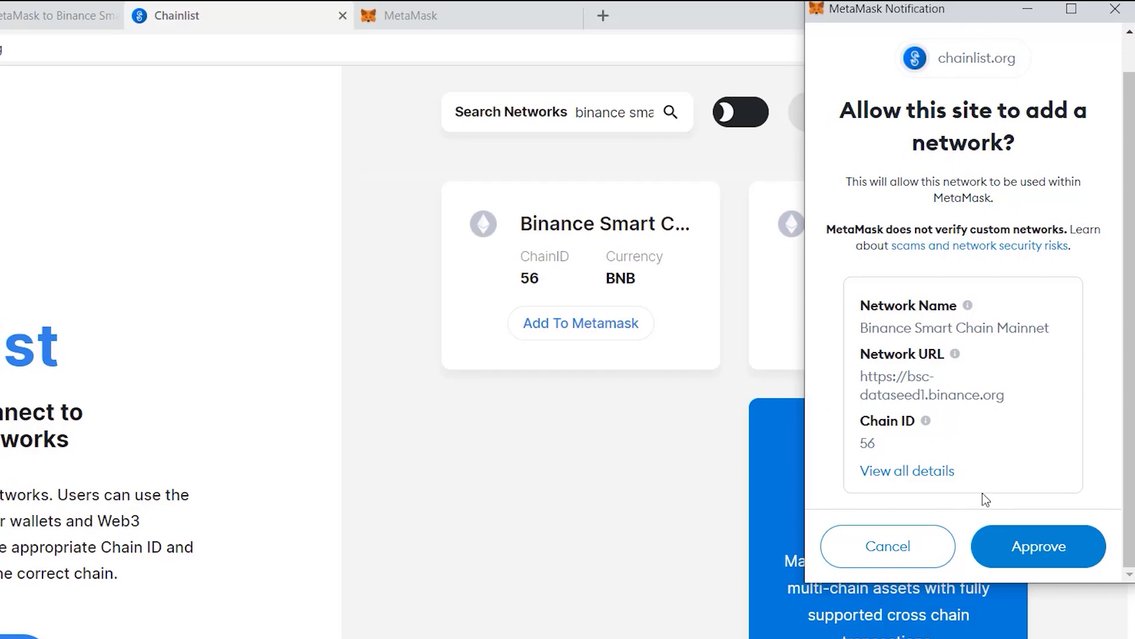
left_click(1047, 554)
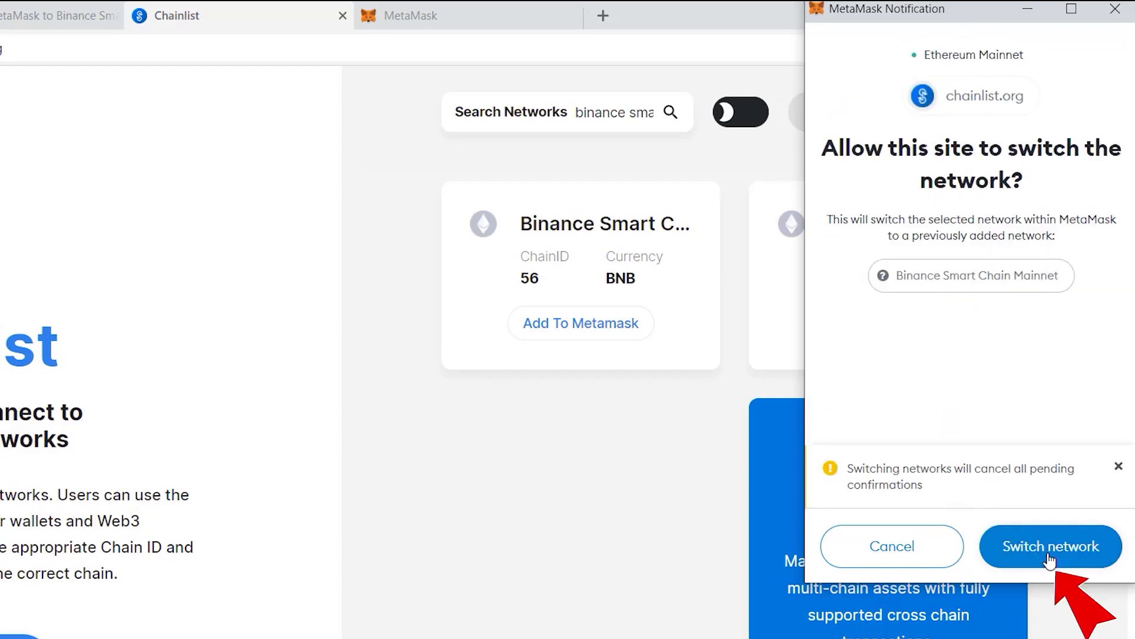
left_click(1047, 554)
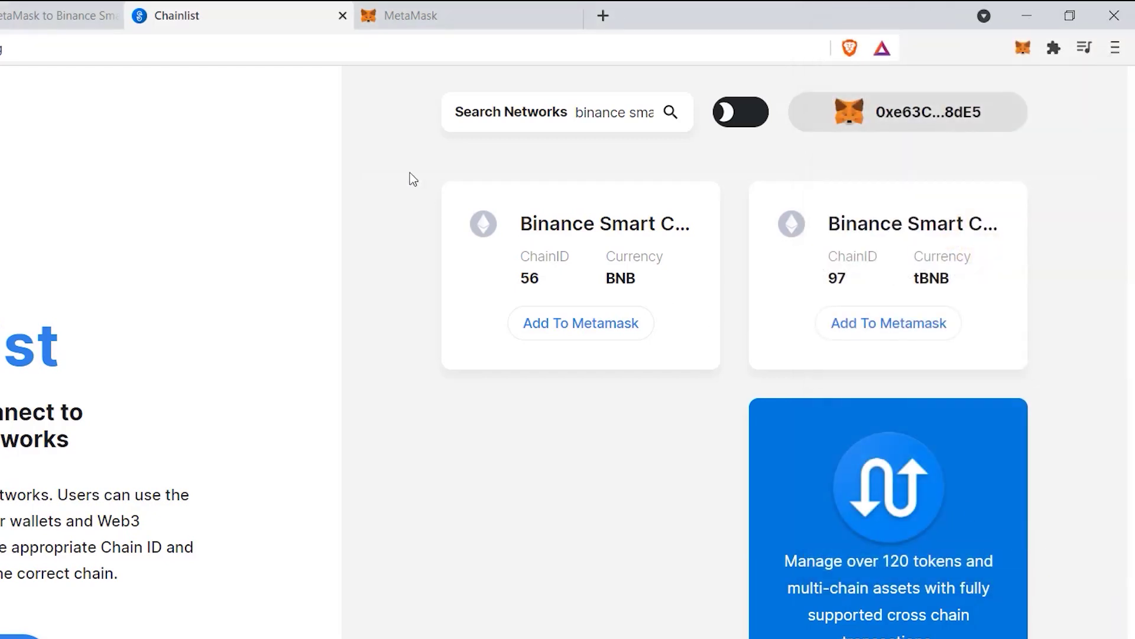
- Check MetaMask is on Binance Smart Chain and copy the account address
left_click(444, 23)
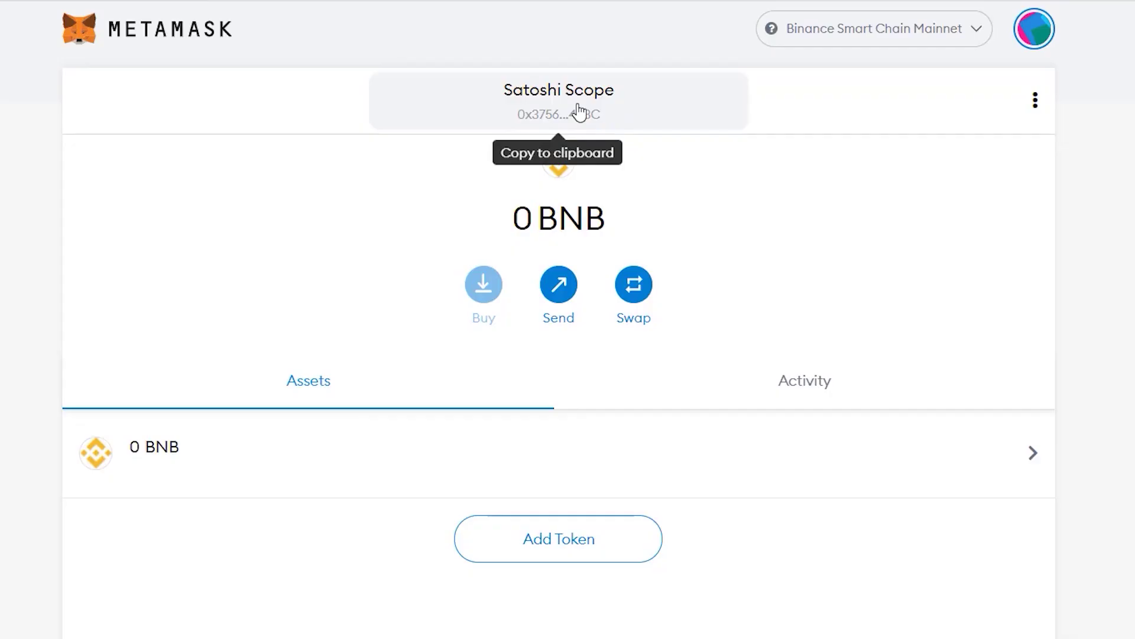
left_click(578, 111)
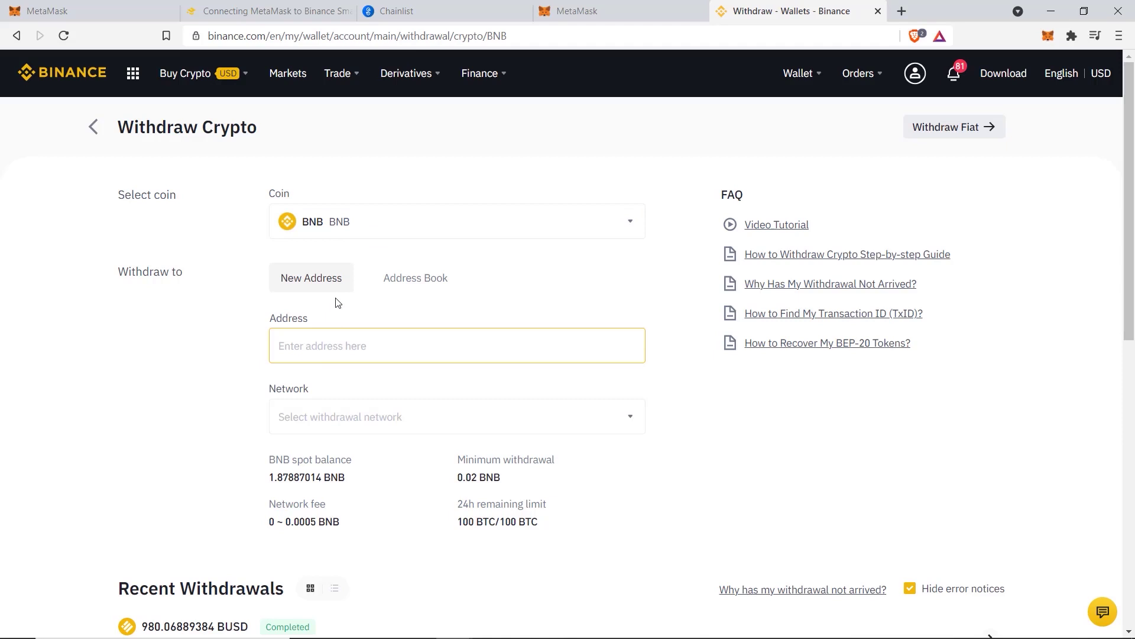
- Withdraw 0.02 BNB over BEP20 to the pasted wallet address, confirming the BSC warning
key("ctrl+v")
left_click(221, 330)
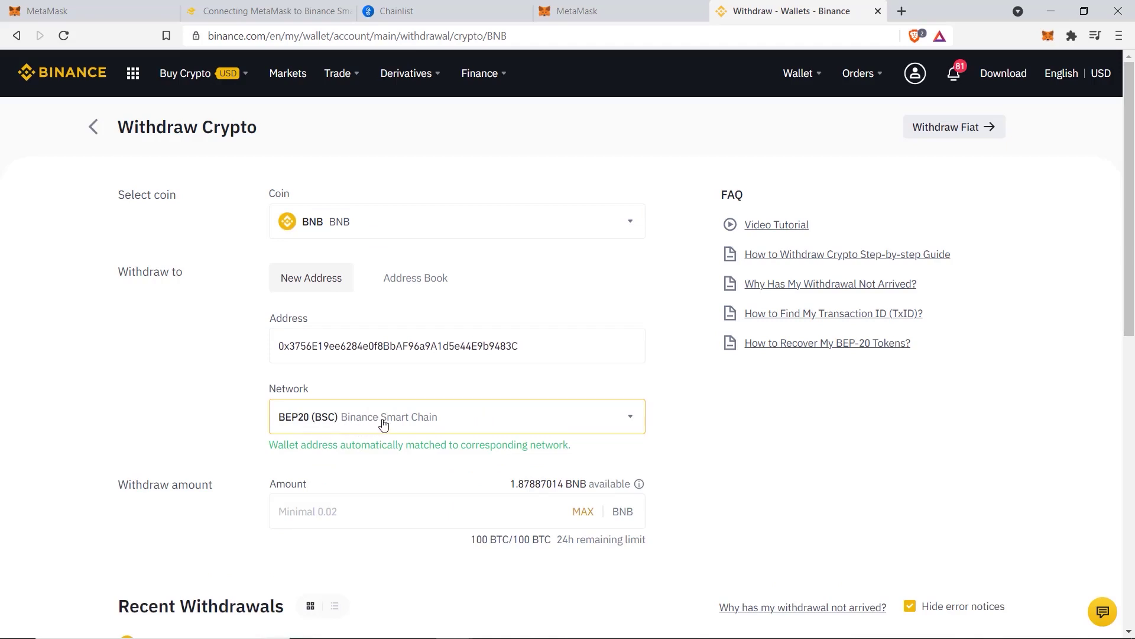
left_click(397, 499)
type("0.02")
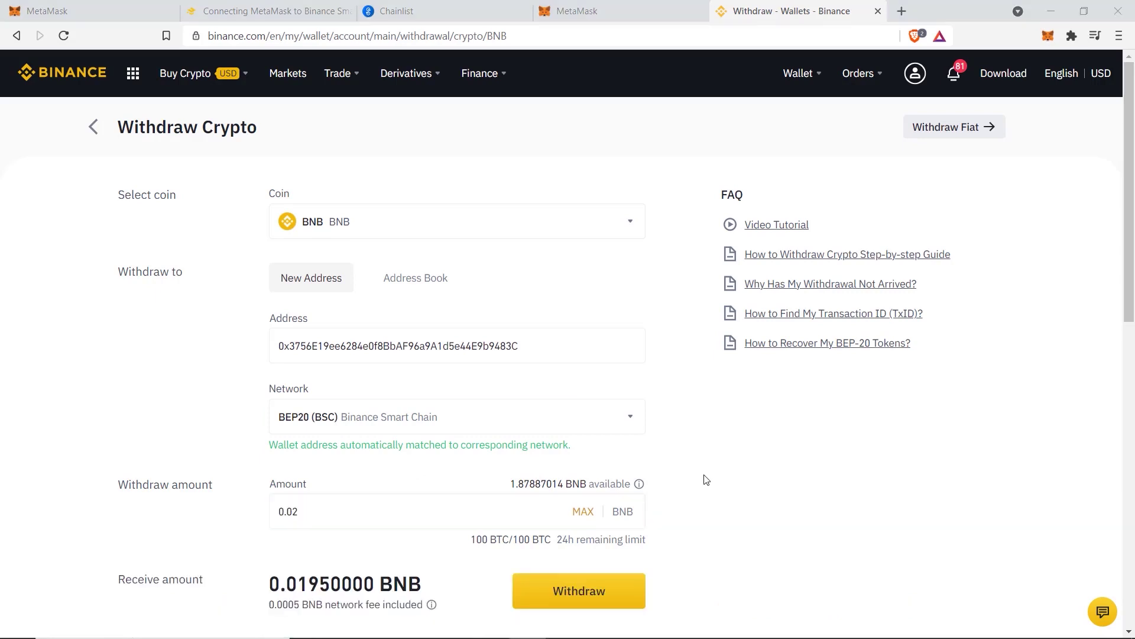
triple_click(295, 608)
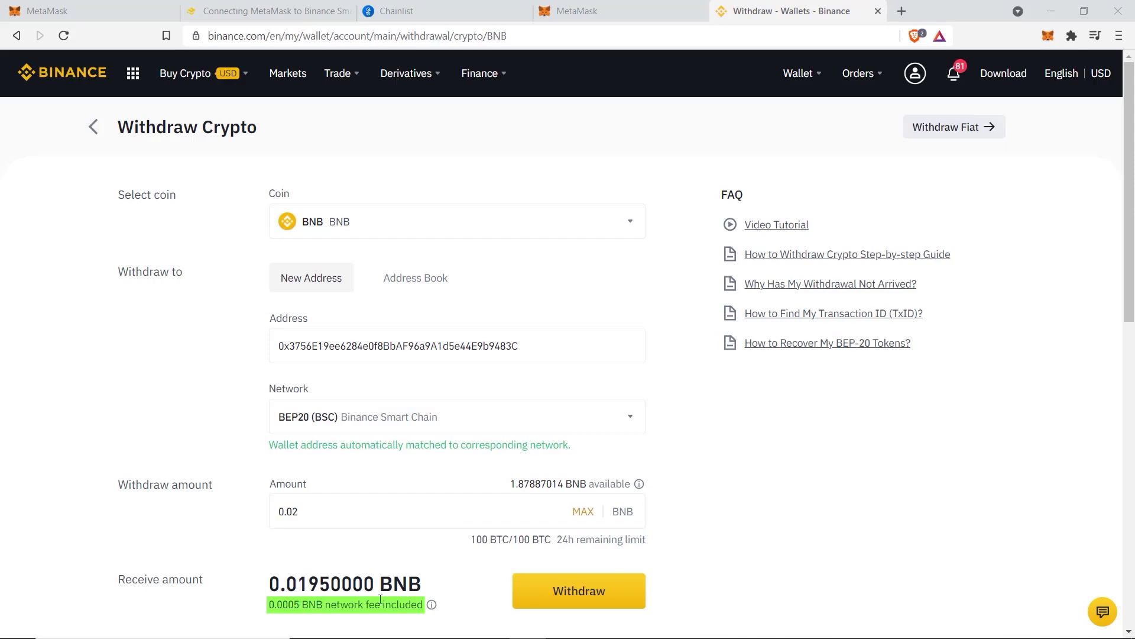
left_click(565, 590)
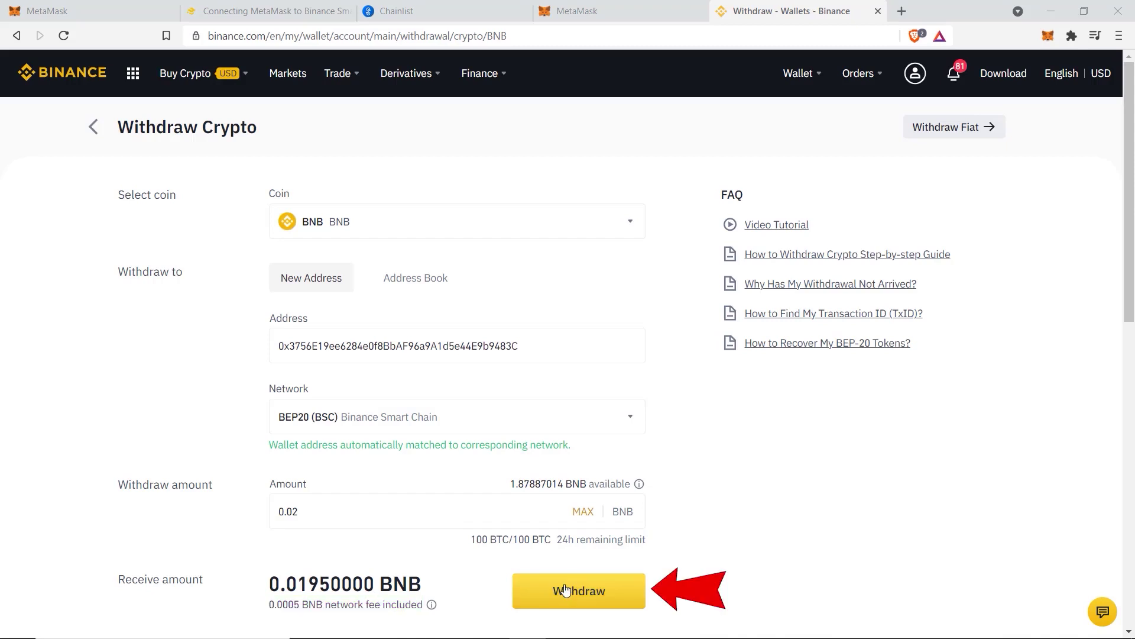
left_click(565, 591)
left_click(613, 443)
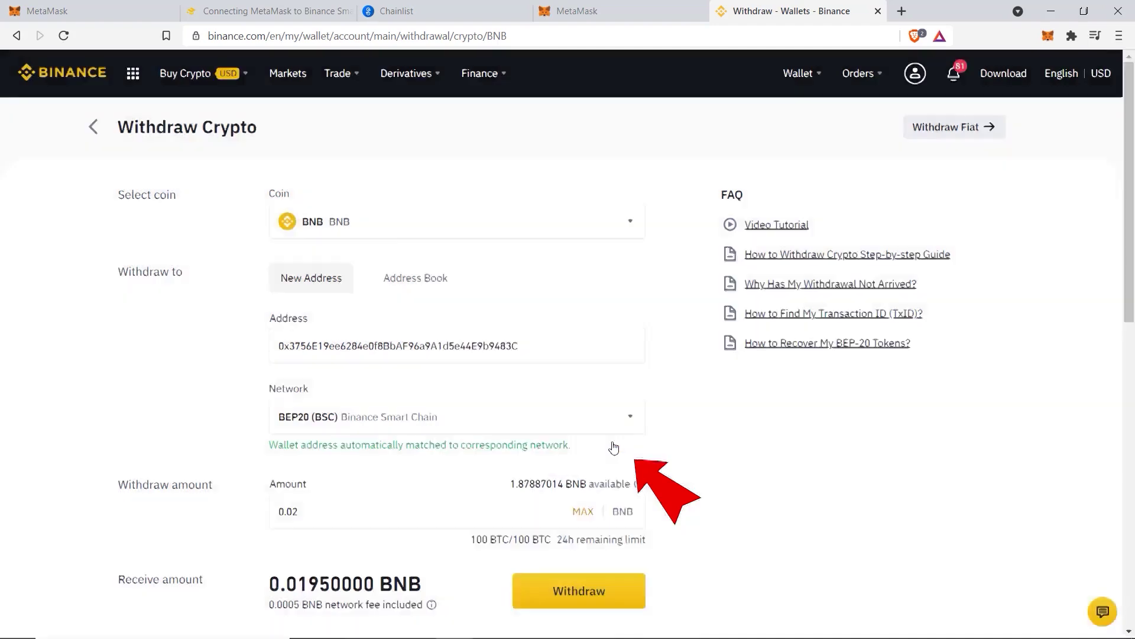
- Pass Binance's security verification and submit the 0.02 BNB BEP20 withdrawal to the wallet
left_click(613, 447)
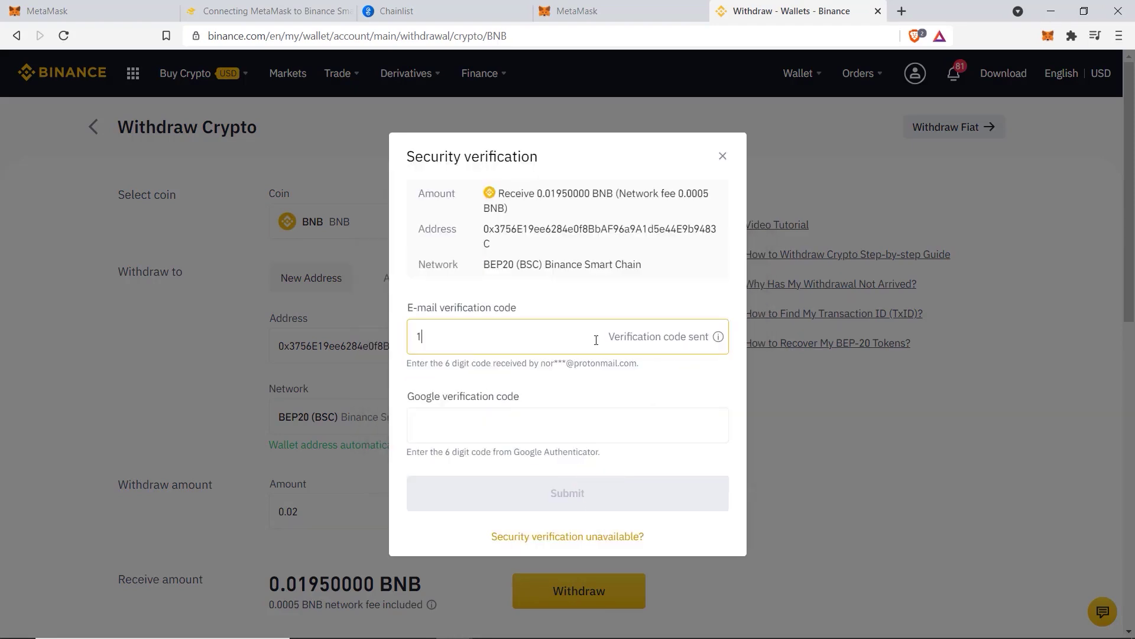
left_click(594, 424)
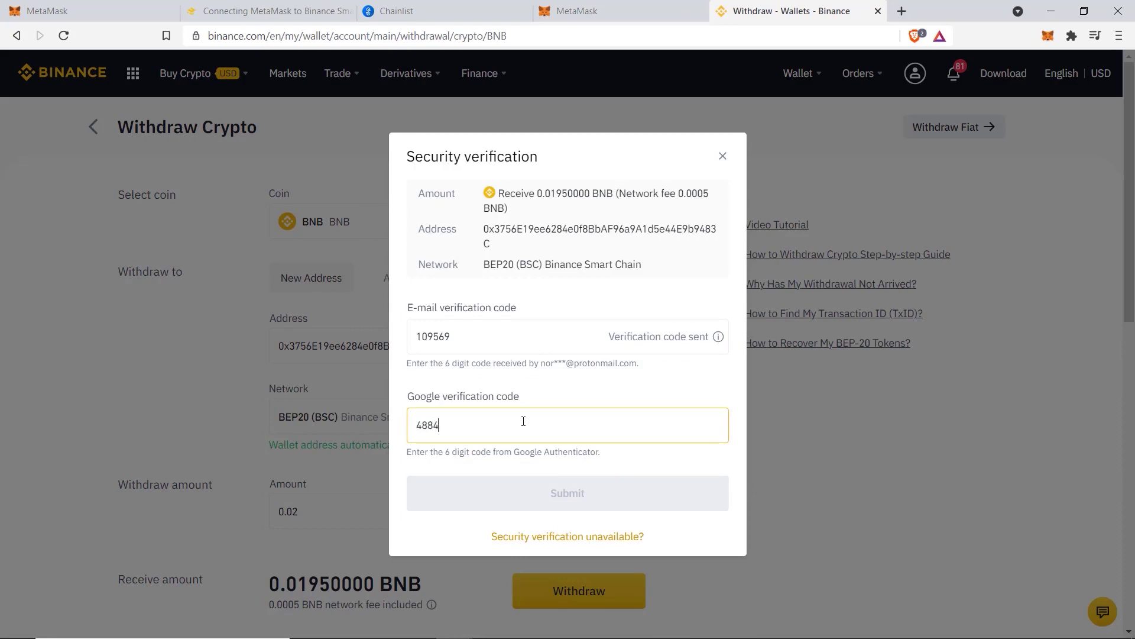
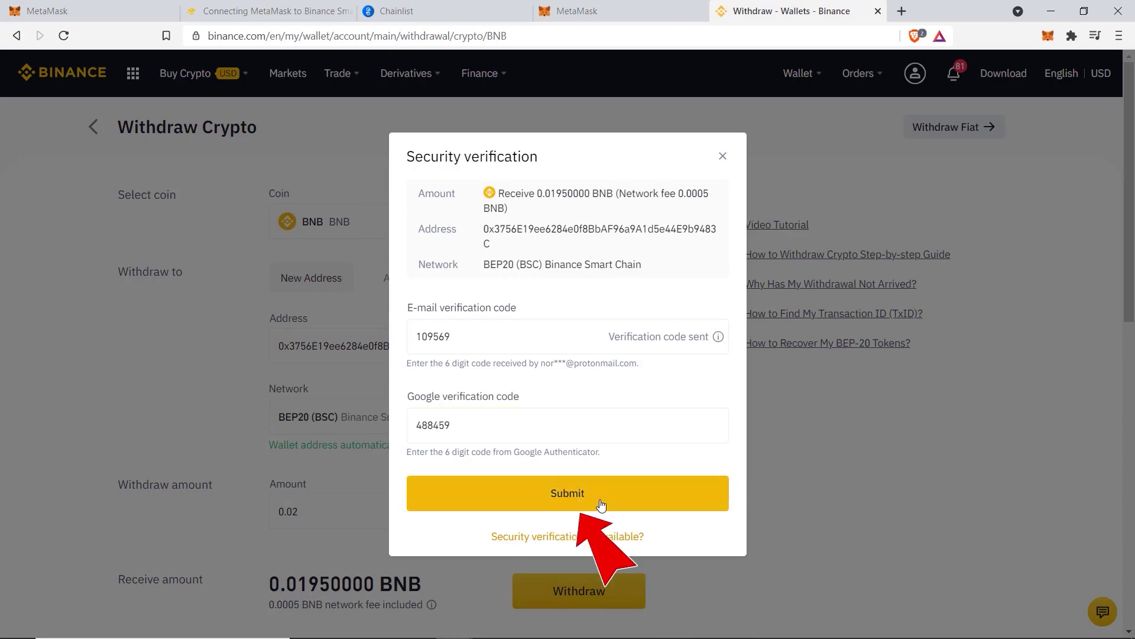
left_click(601, 502)
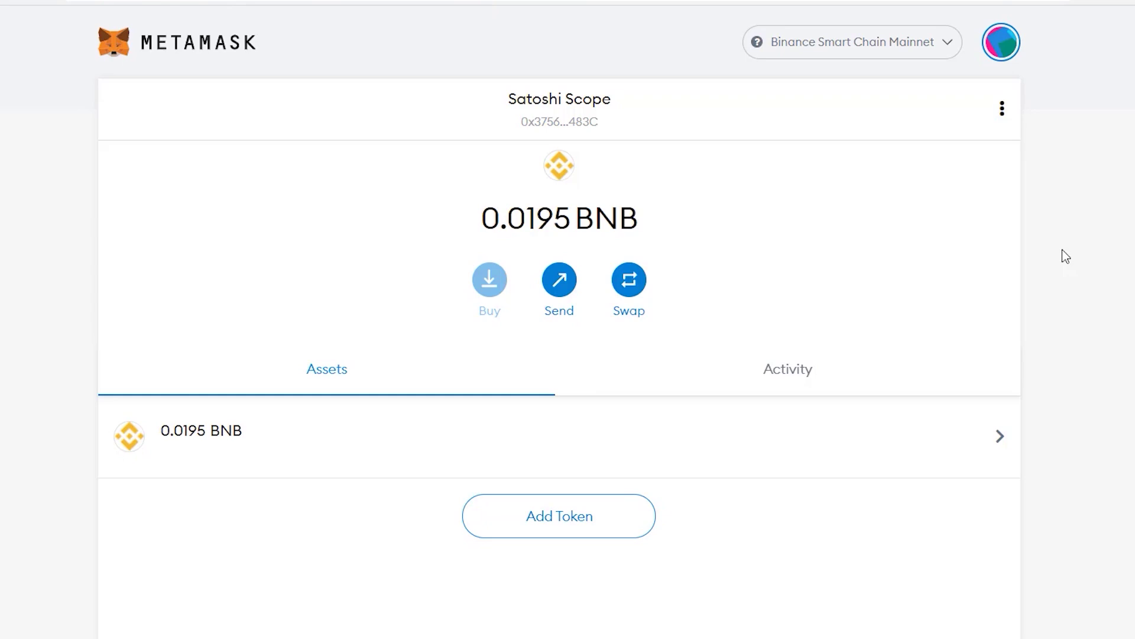
- Switch MetaMask to Ethereum Mainnet and back to Binance Smart Chain Mainnet to show 0.0195 BNB
left_click(913, 49)
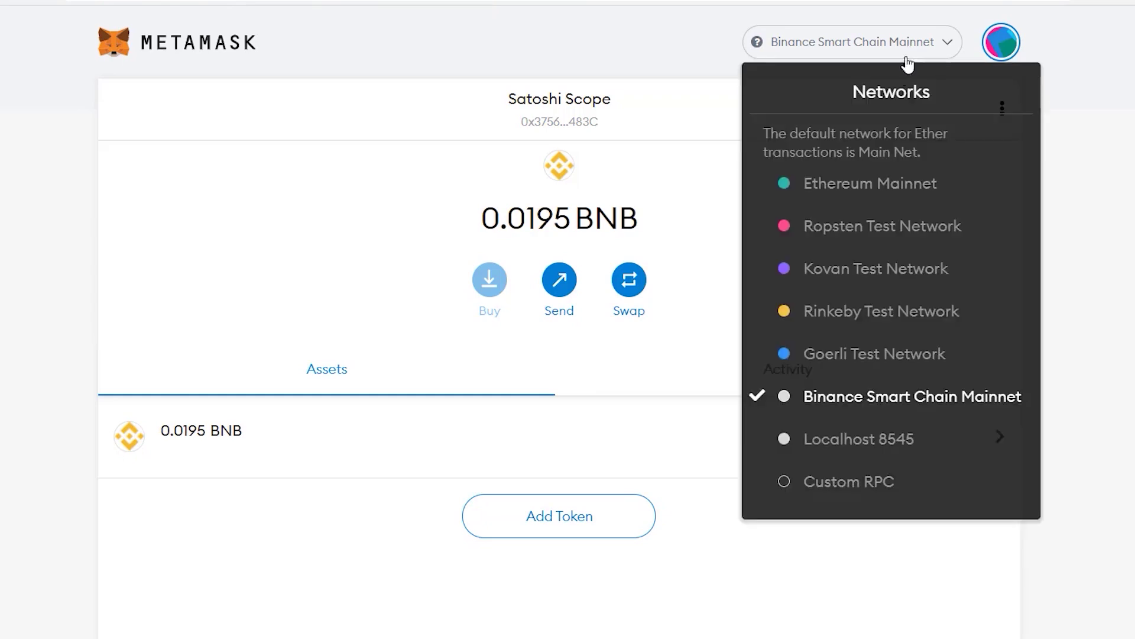
left_click(863, 184)
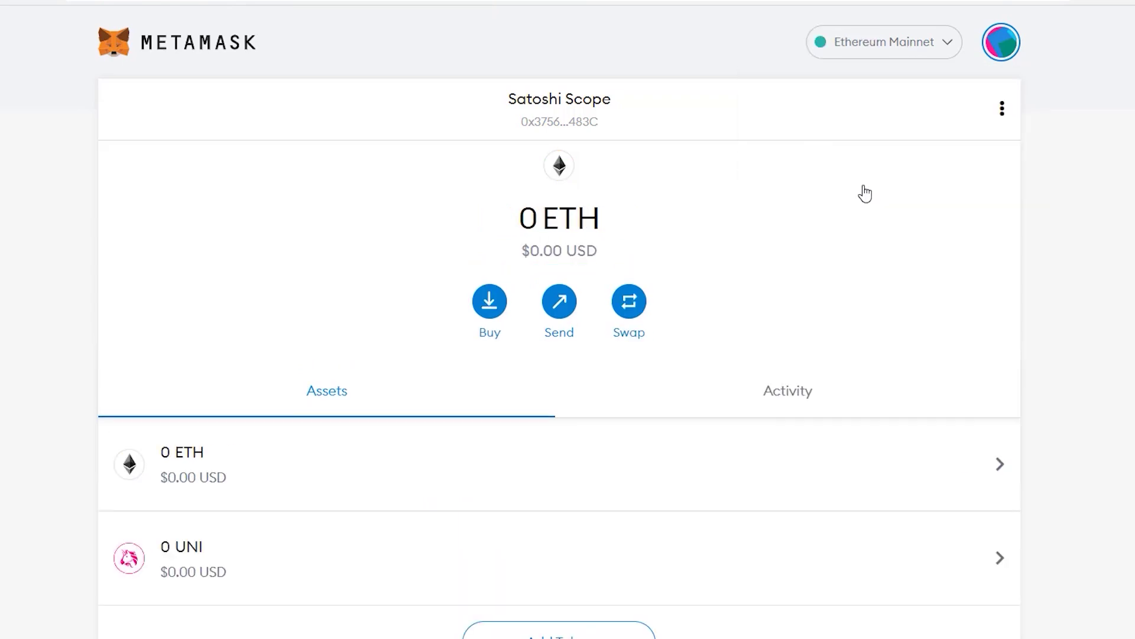
left_click(884, 51)
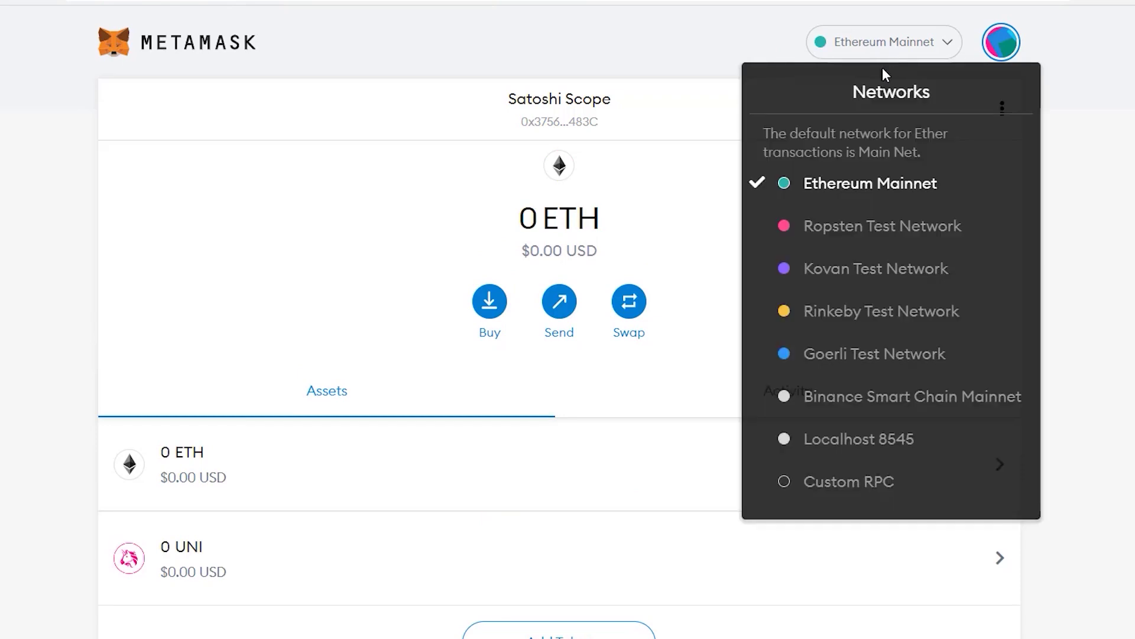
left_click(841, 398)
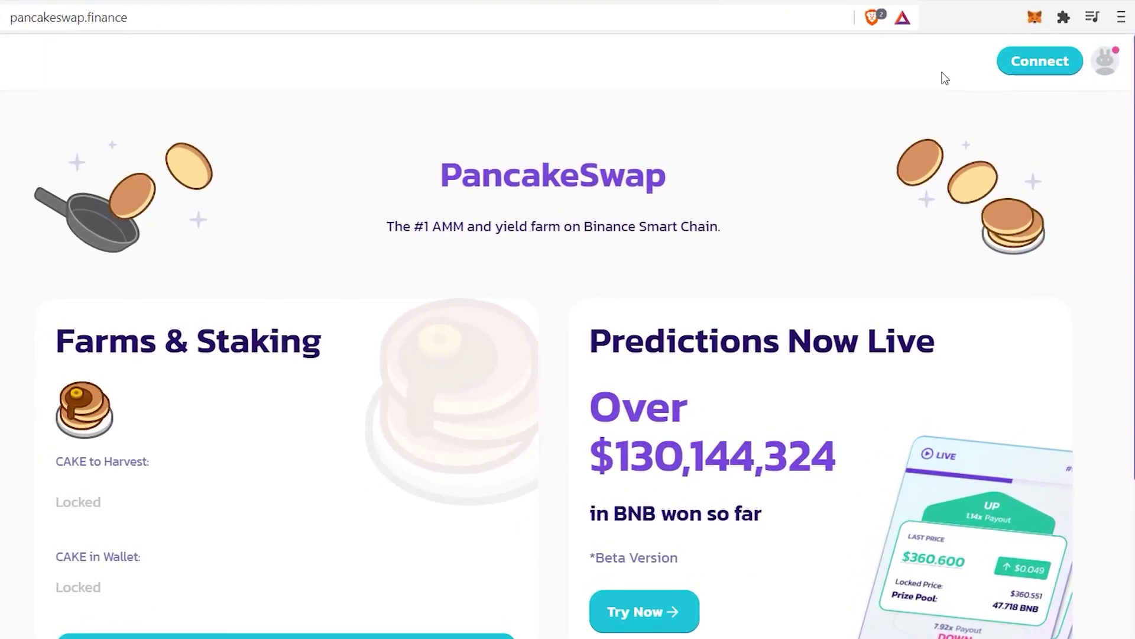
- Connect the Satoshi Scope MetaMask account to PancakeSwap and approve the connection
left_click(1041, 75)
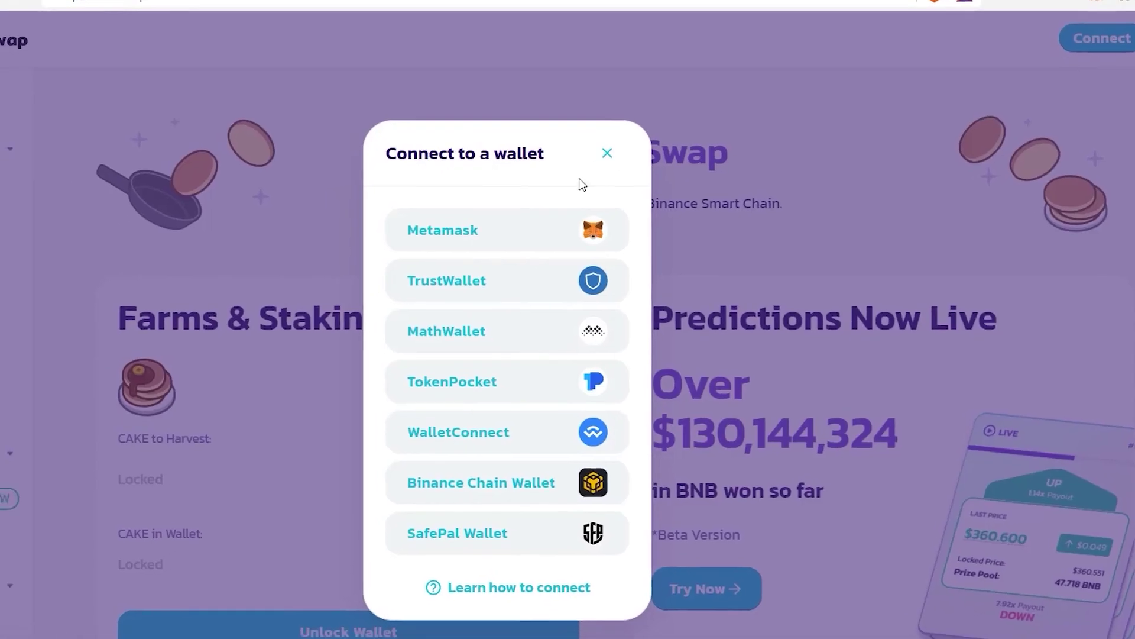
left_click(534, 211)
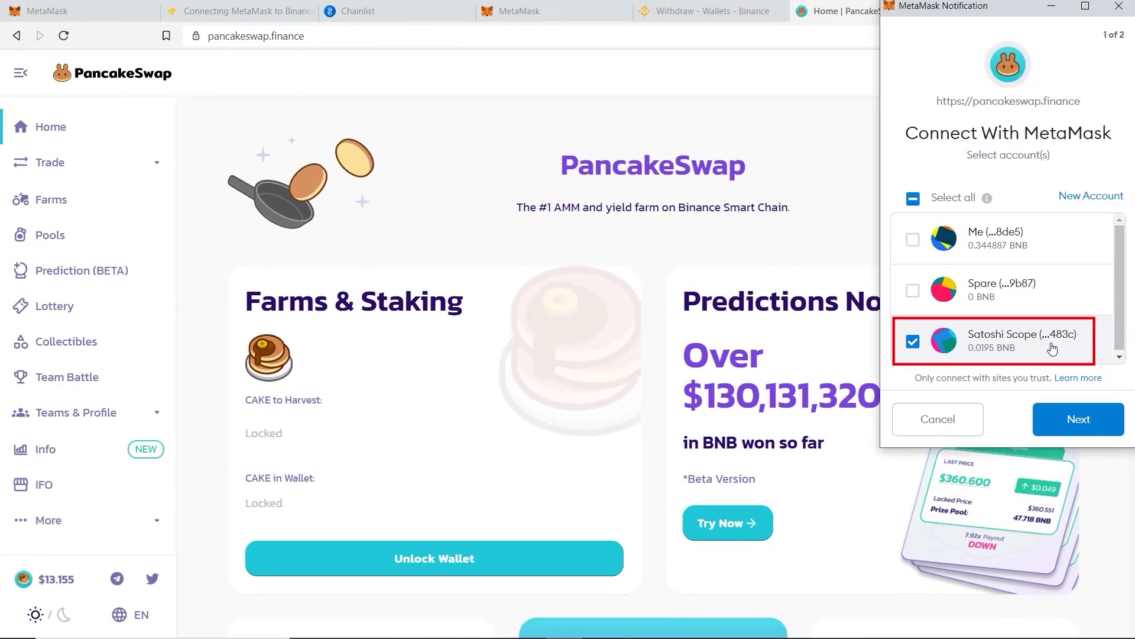
left_click(1084, 423)
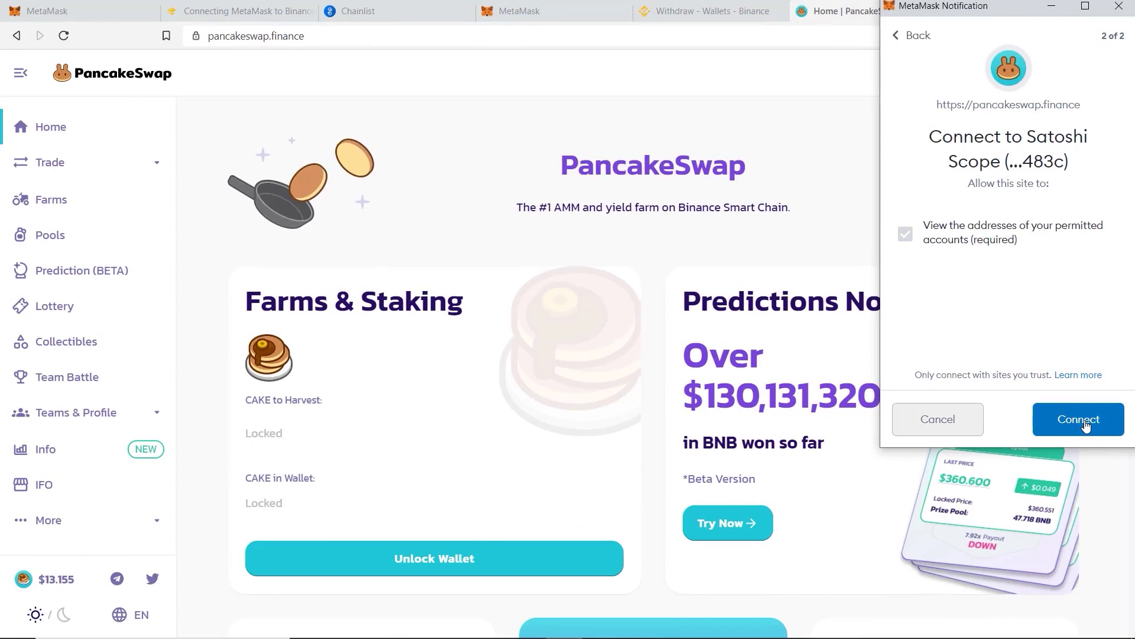
left_click(1079, 419)
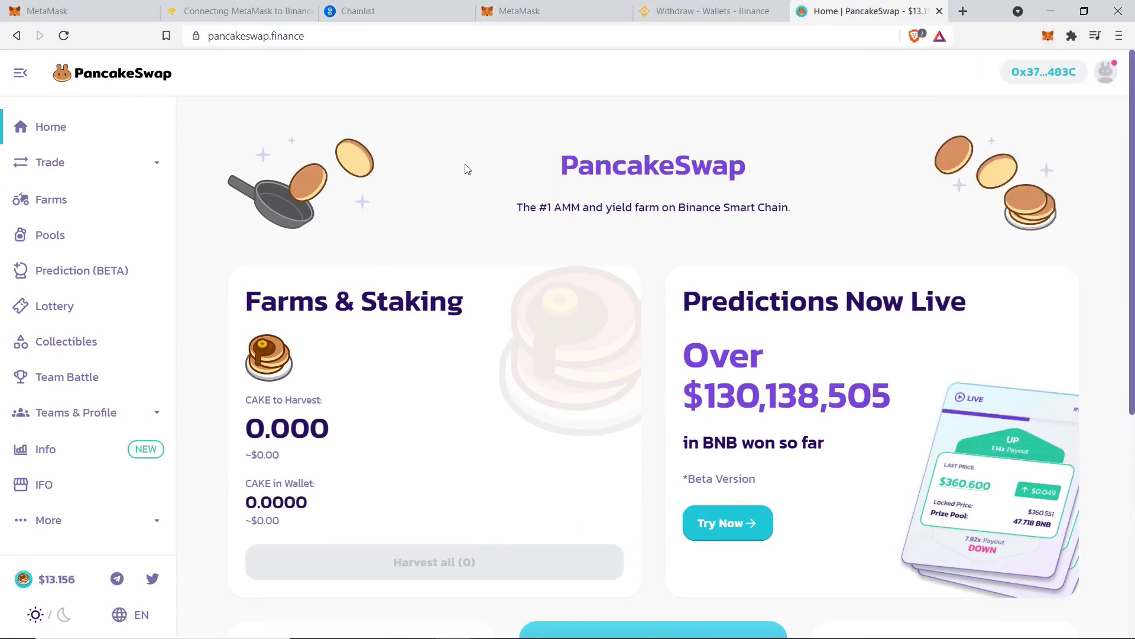
- Open PancakeSwap's Exchange page and choose BUSD as the token to receive for BNB
left_click(62, 164)
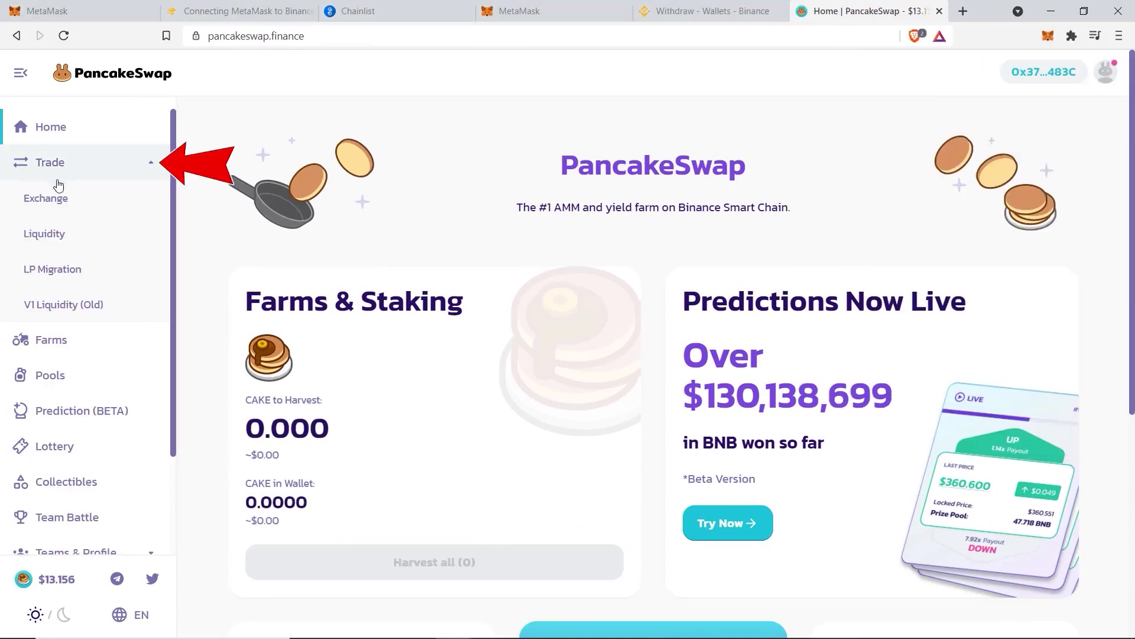
left_click(47, 210)
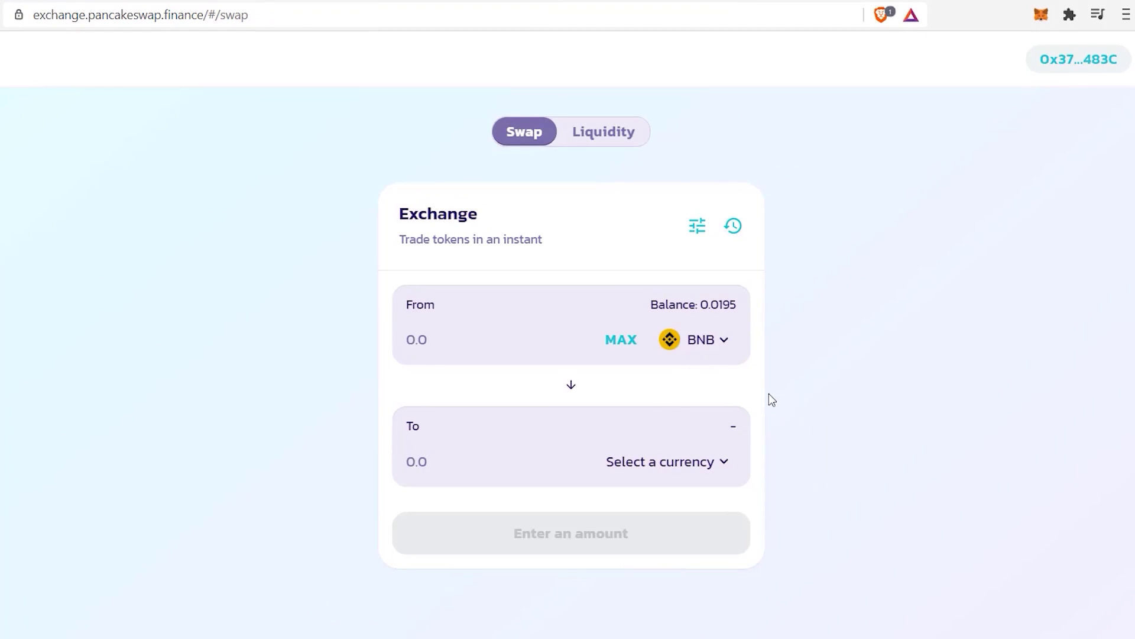
left_click(670, 468)
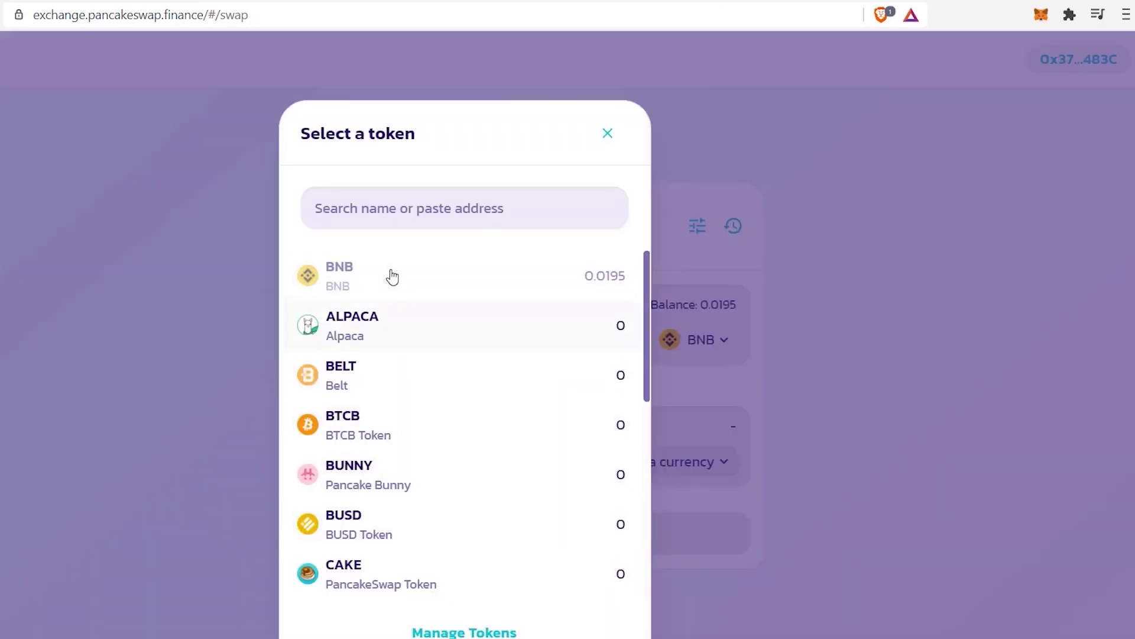
left_click(401, 216)
type("busd")
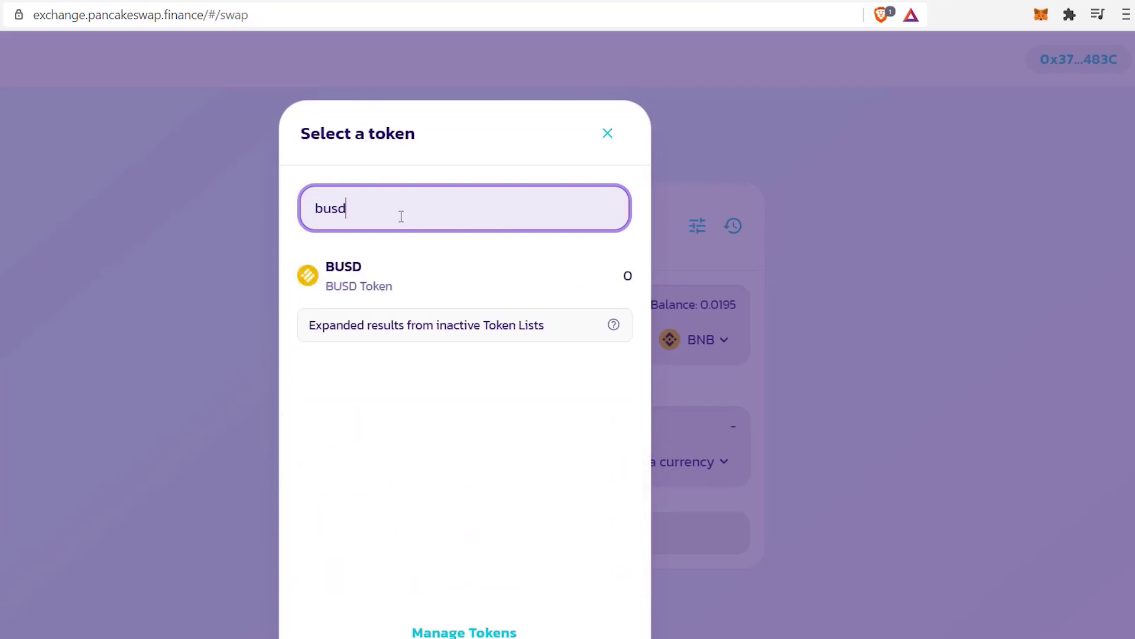
left_click(385, 275)
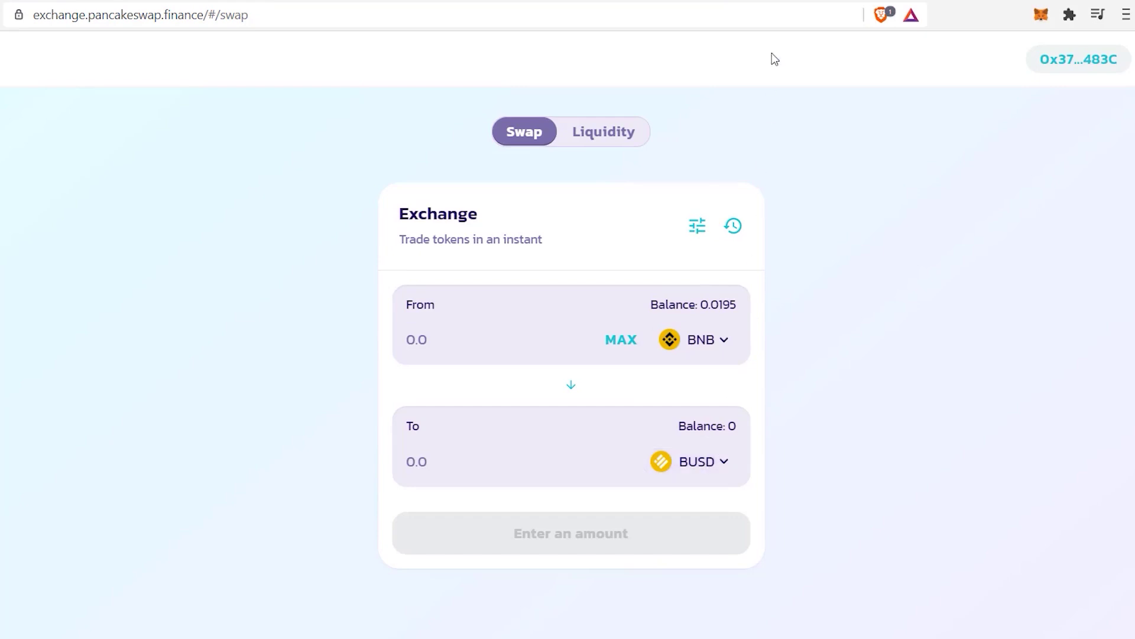
- Find Binance USD on CoinGecko and copy its Binance Smart Chain contract address
left_click(803, 18)
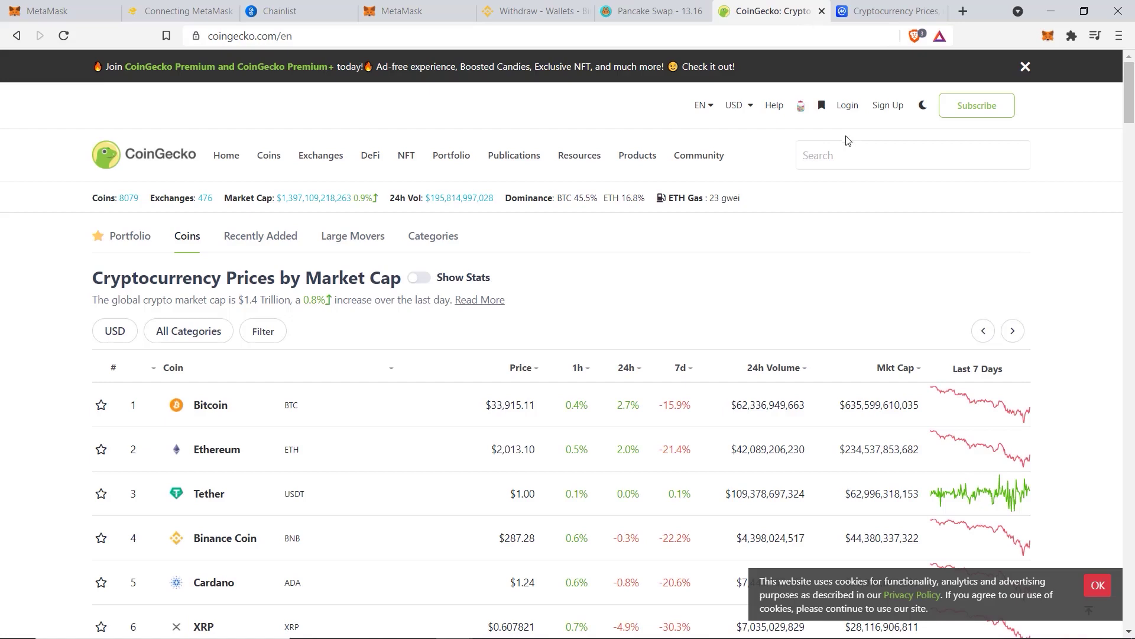
left_click(852, 157)
type("busd")
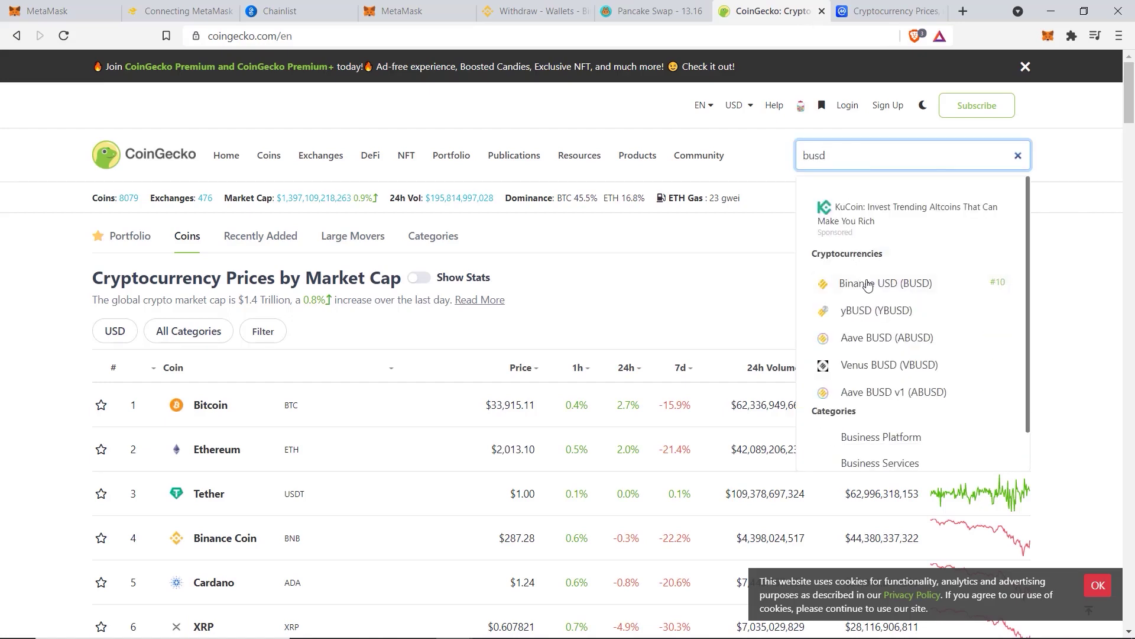
left_click(867, 284)
left_click(299, 499)
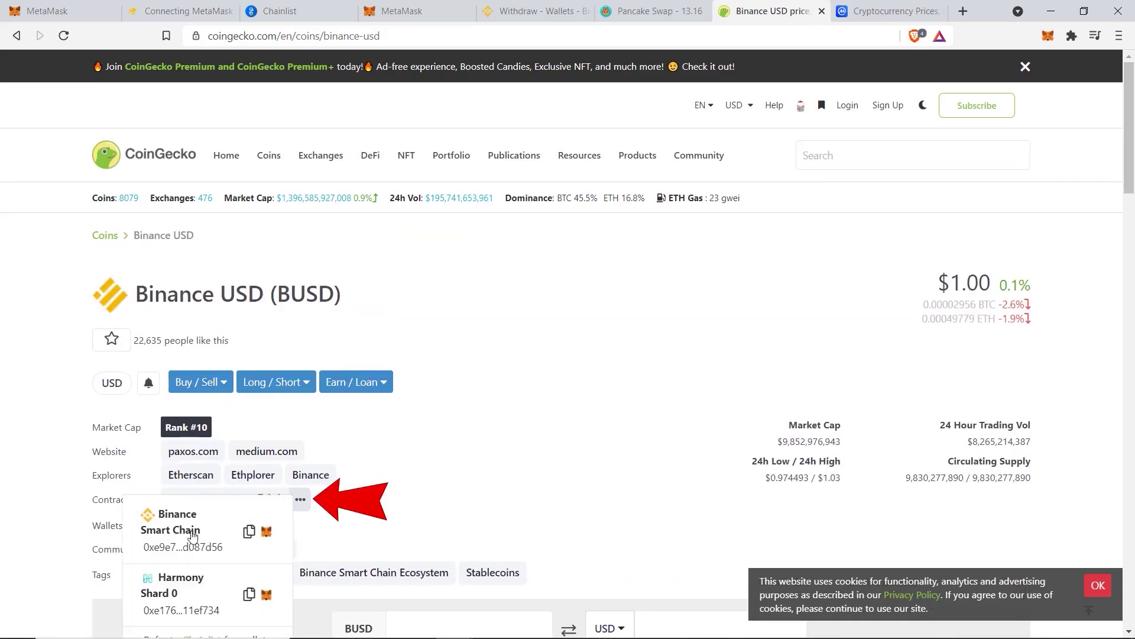
left_click(251, 533)
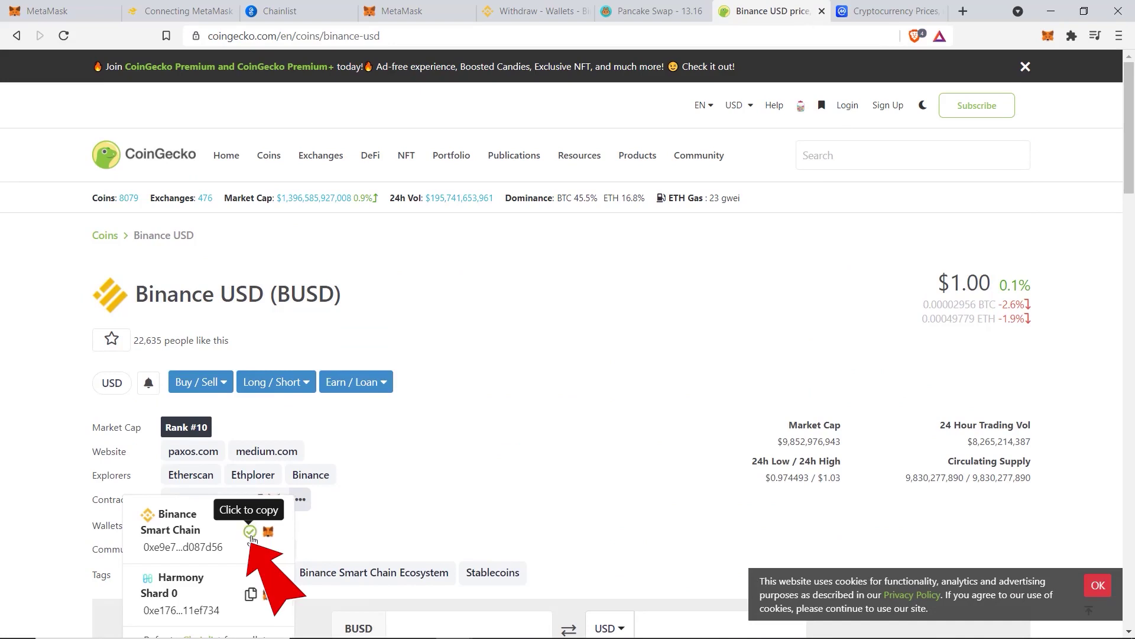
key("ctrl+Tab")
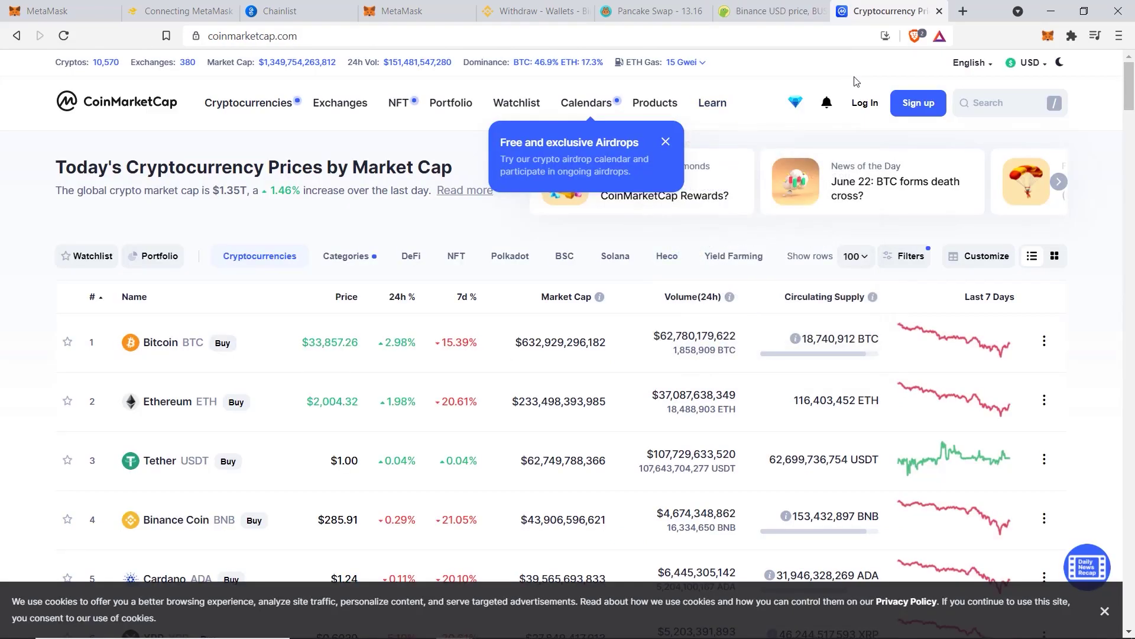
- Paste the copied contract address into PancakeSwap's token search and keep the matching active BUSD Token
left_click(643, 11)
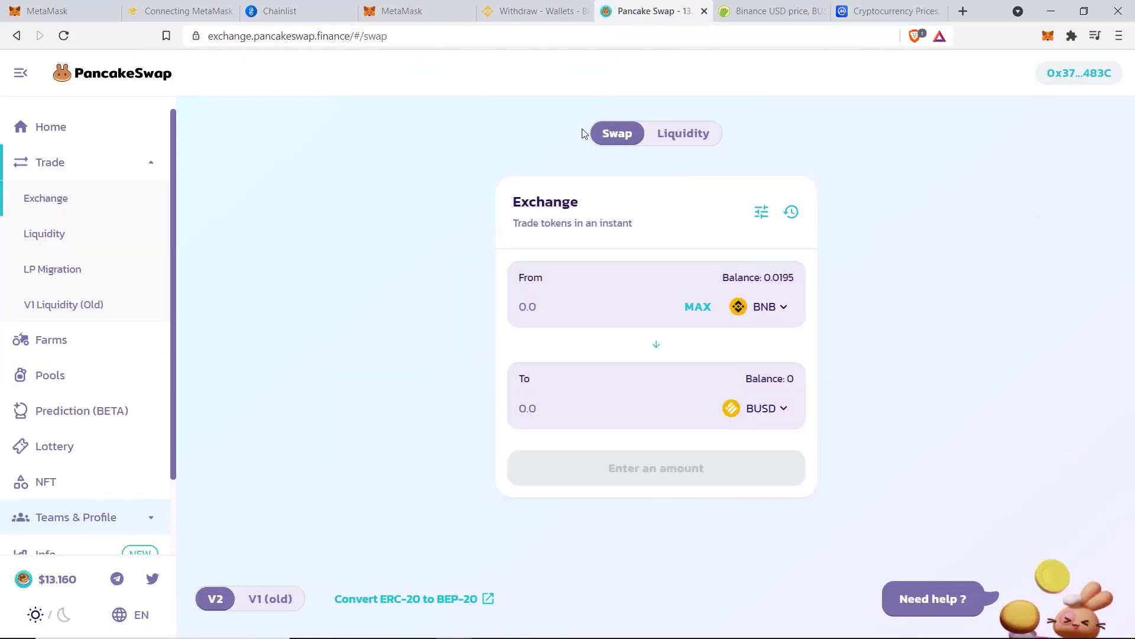
left_click(760, 407)
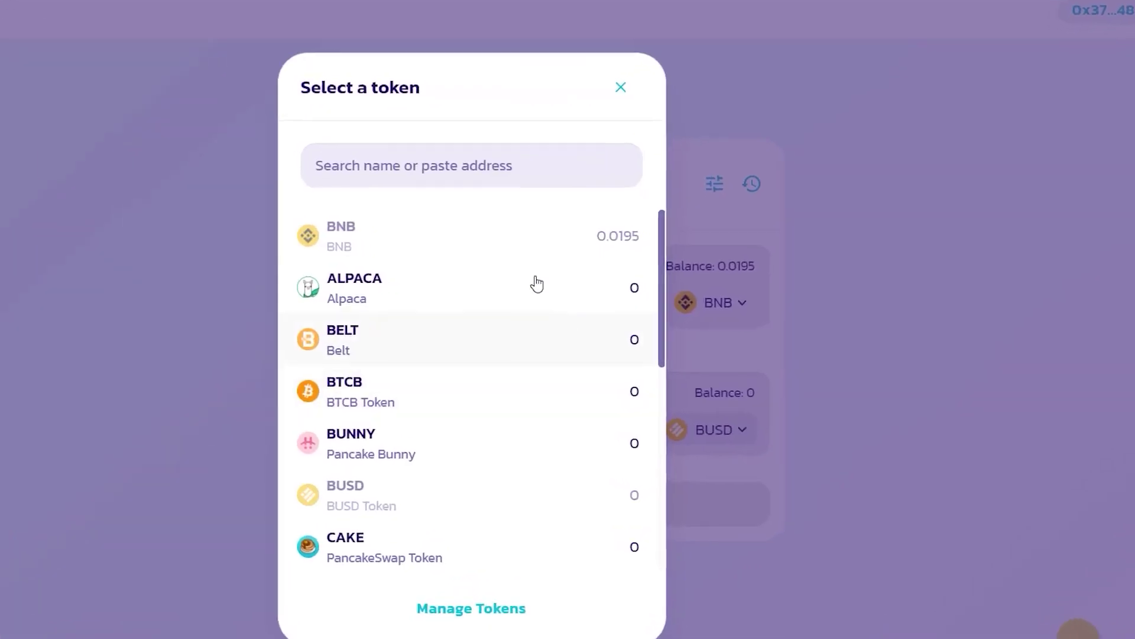
left_click(600, 116)
key("ctrl+v")
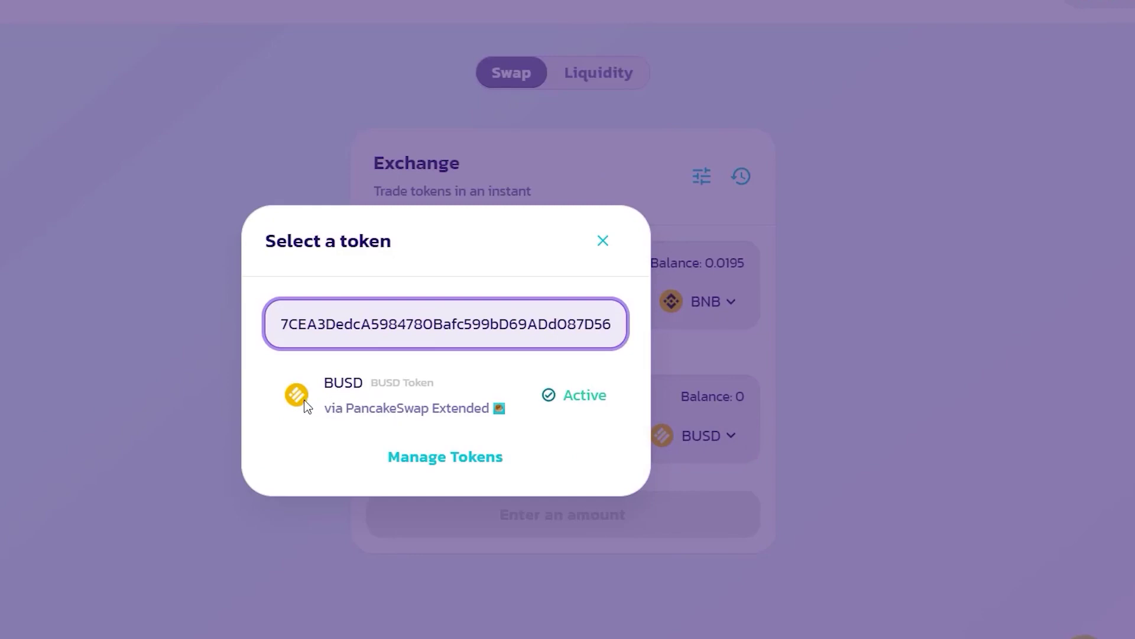
left_click(407, 394)
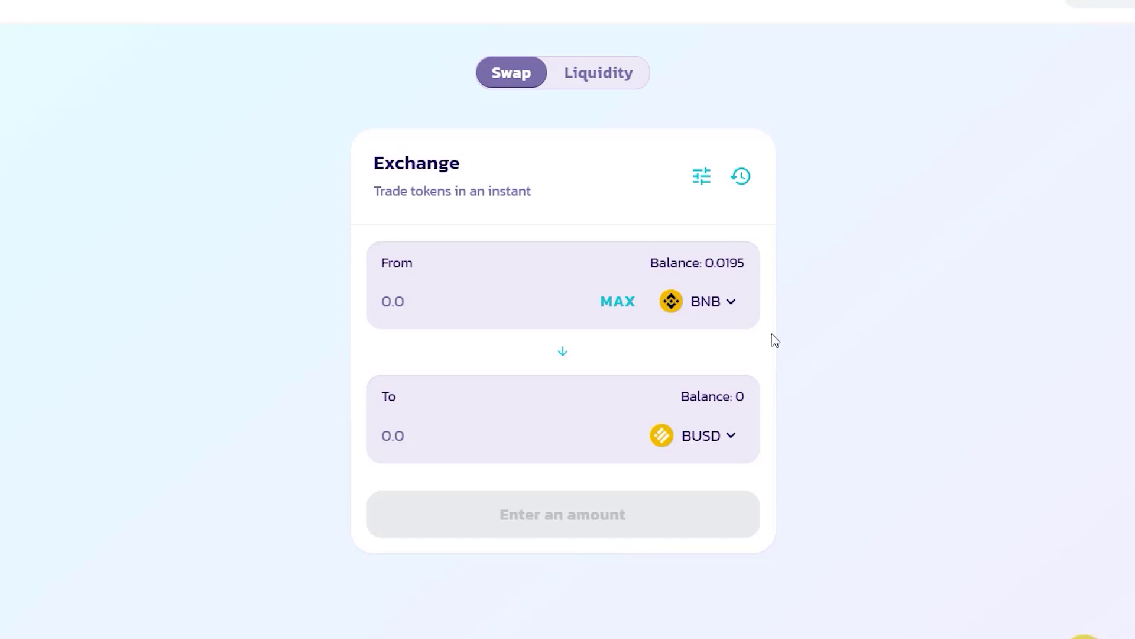
type("0.0")
type("1")
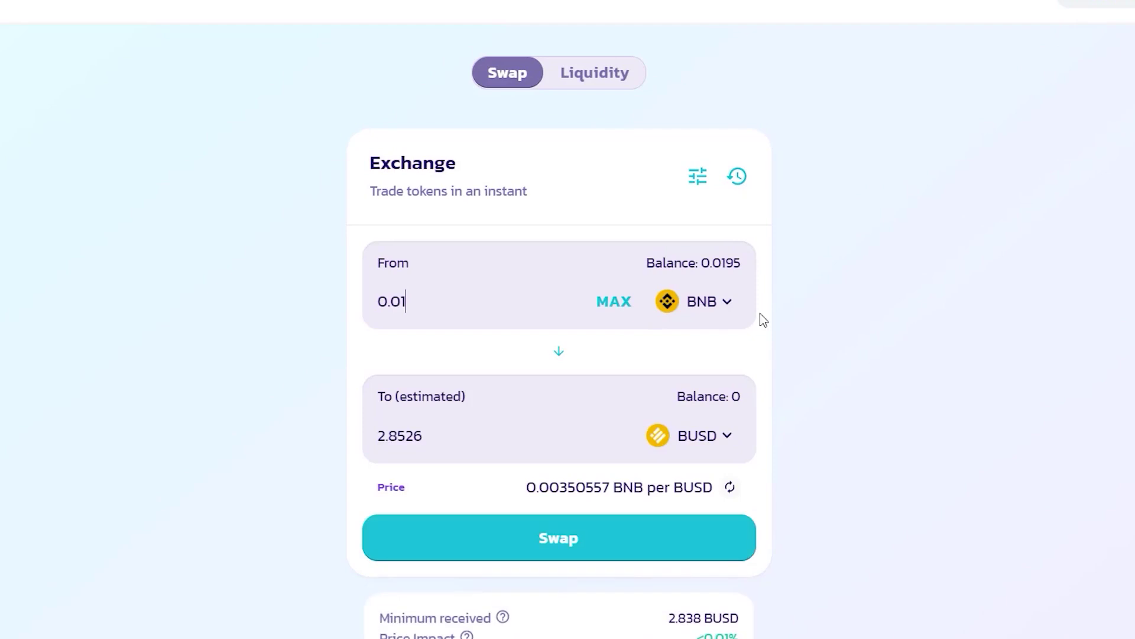
scroll(760, 313, "down", 1)
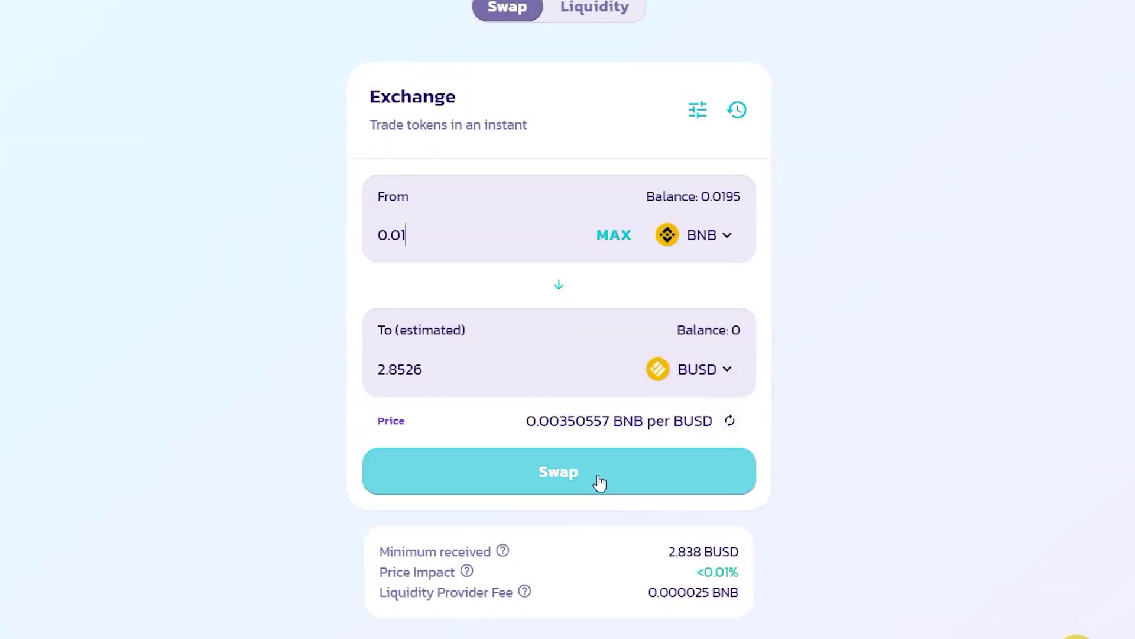
scroll(876, 397, "up", 1)
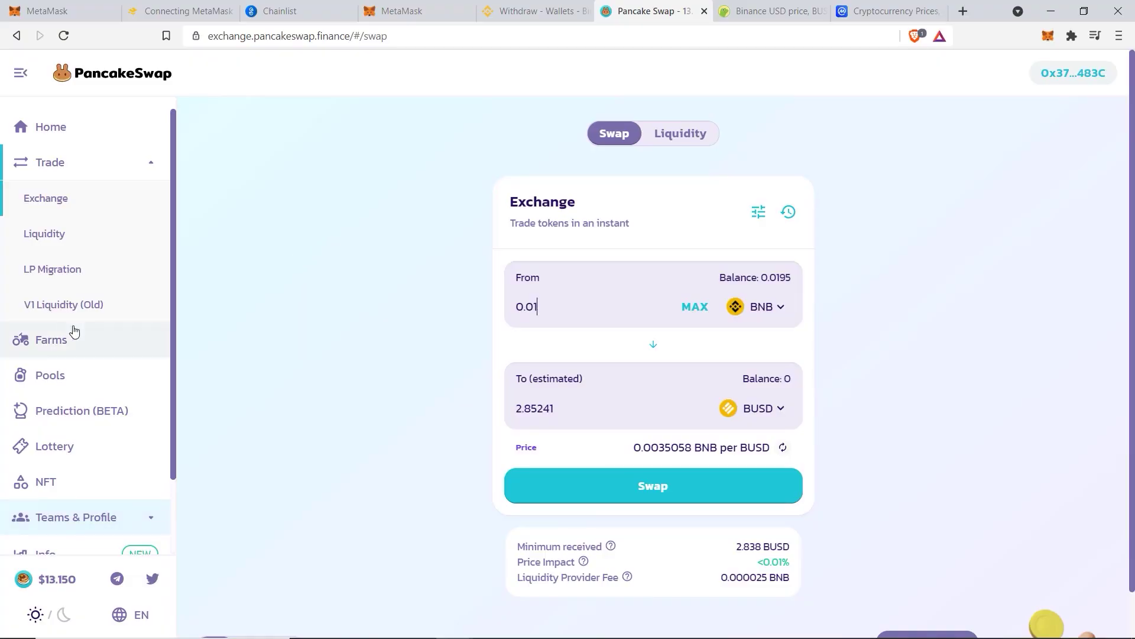
- Open PancakeSwap Farms and view the CAKE-BNB farm's ROI estimates, then dismiss them
left_click(53, 339)
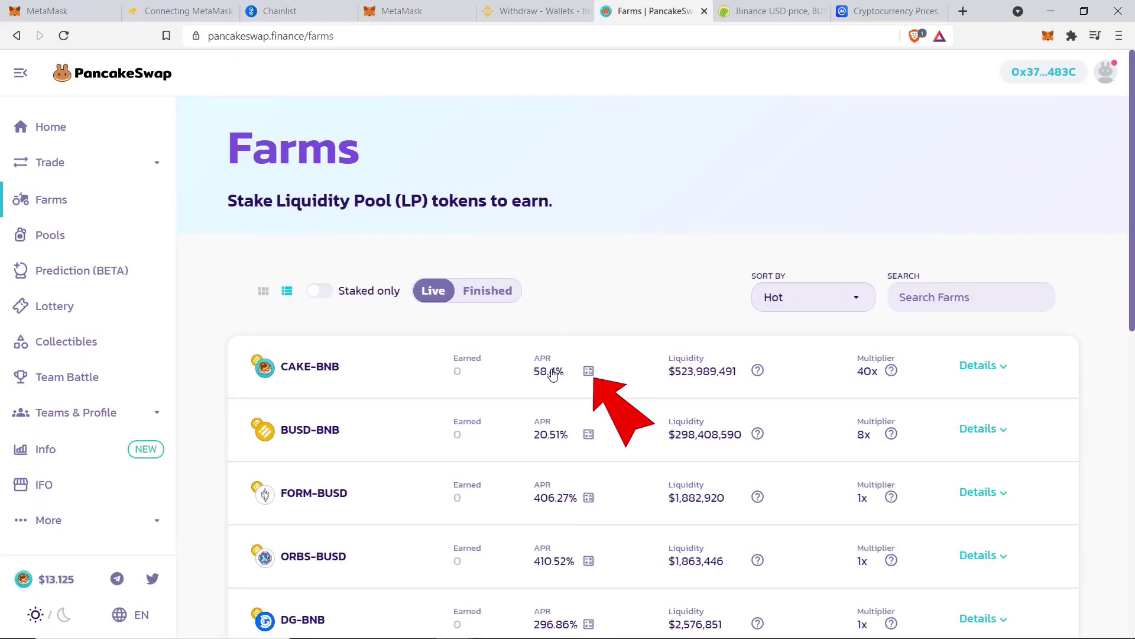
left_click(588, 370)
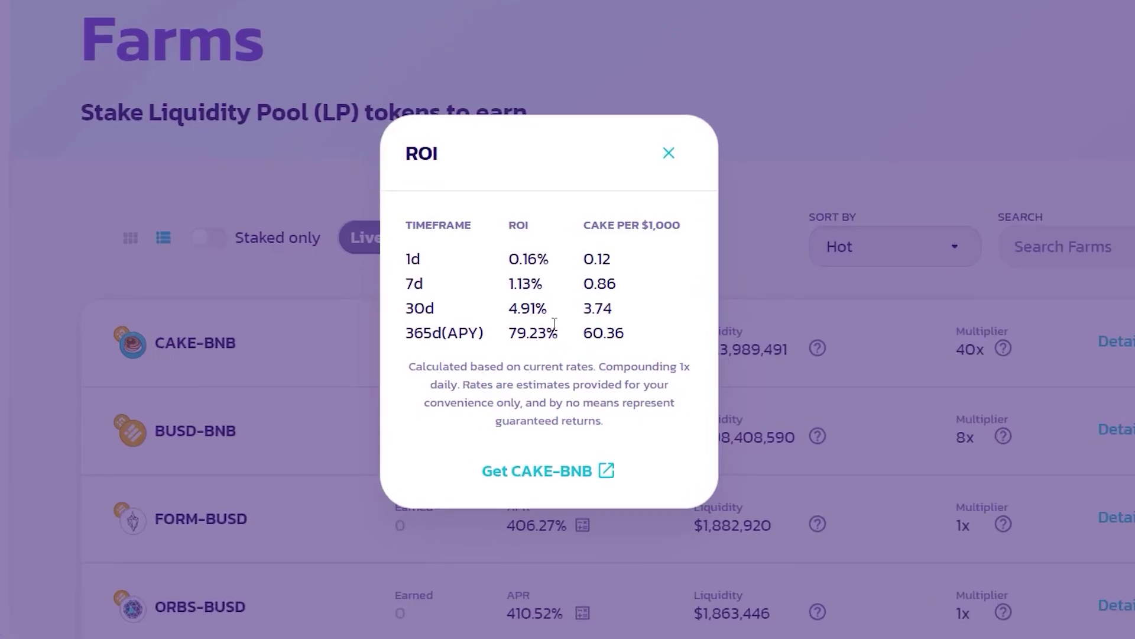
left_click(670, 156)
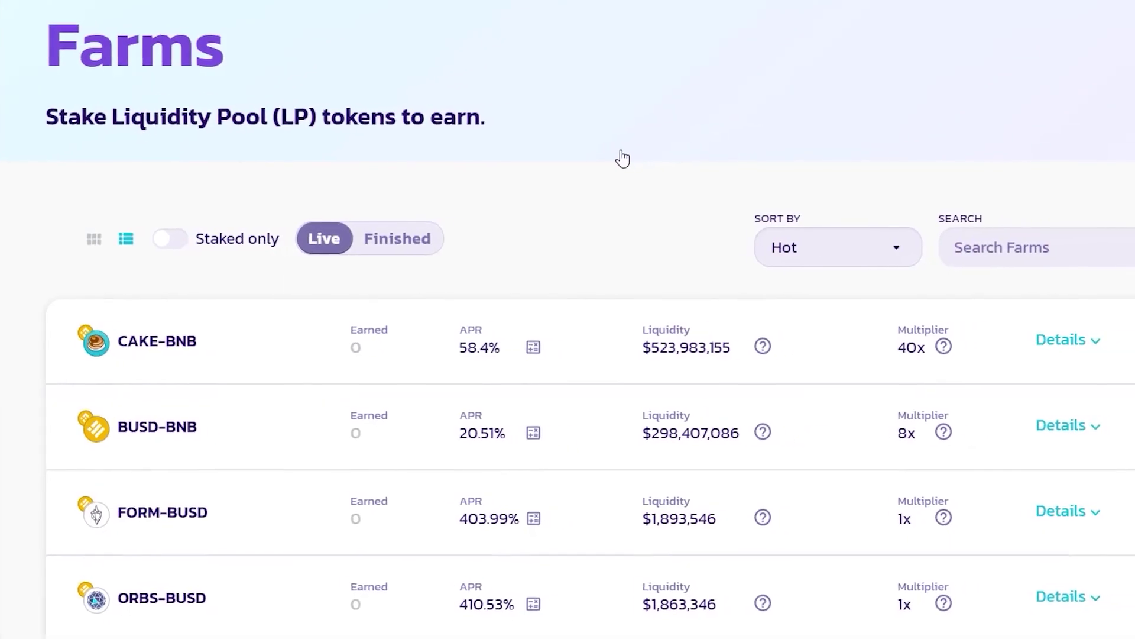
scroll(603, 158, "down", 2)
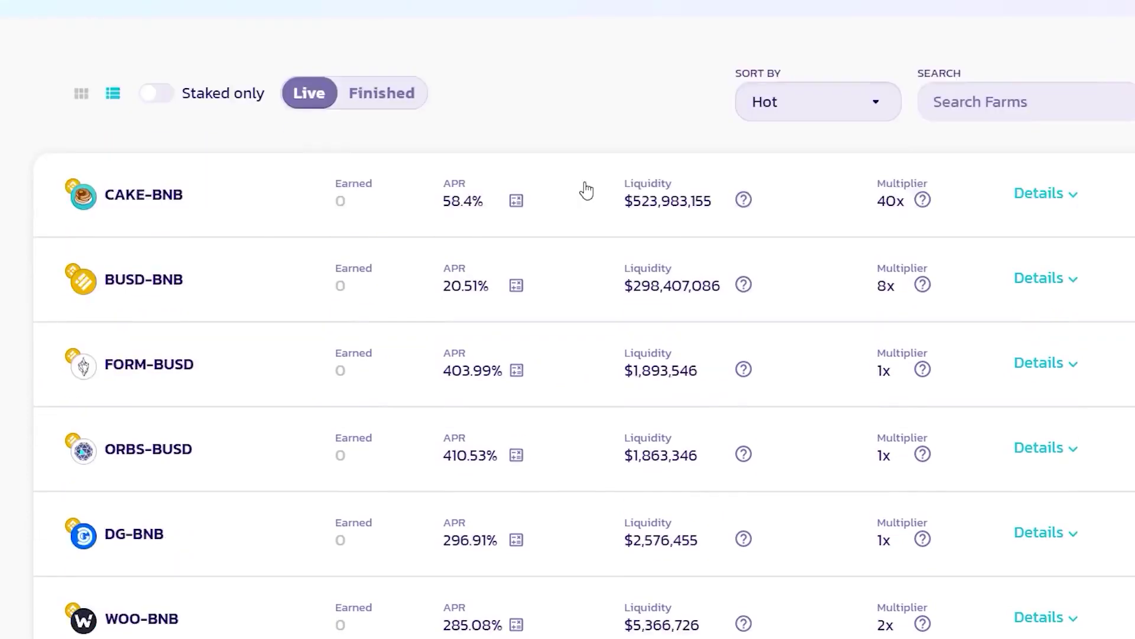
scroll(586, 191, "down", 1)
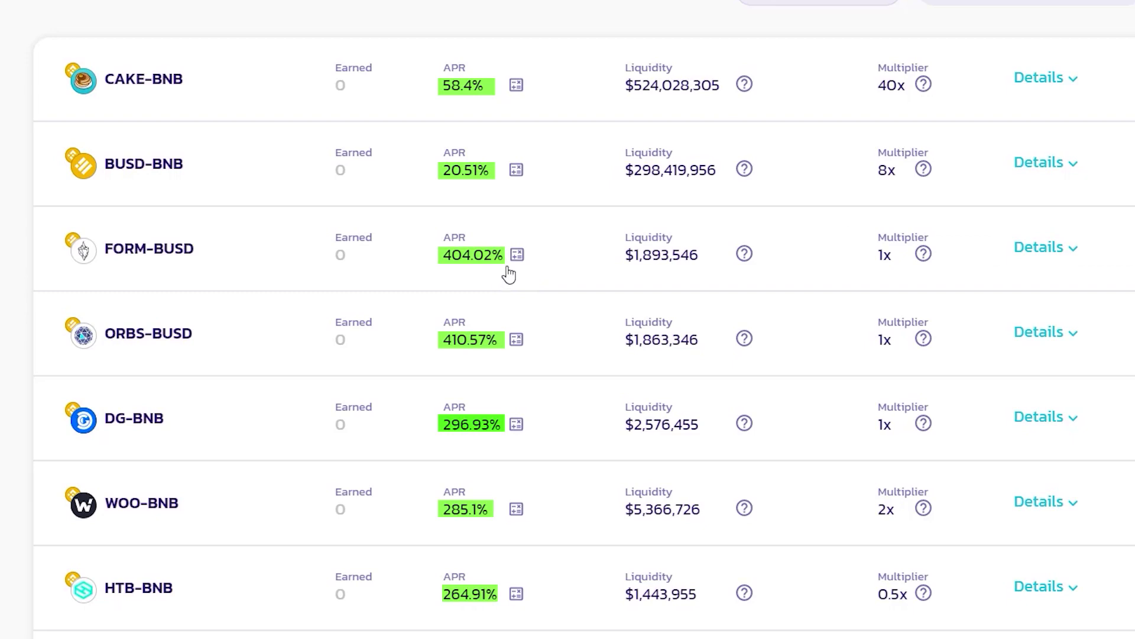
scroll(507, 273, "up", 3)
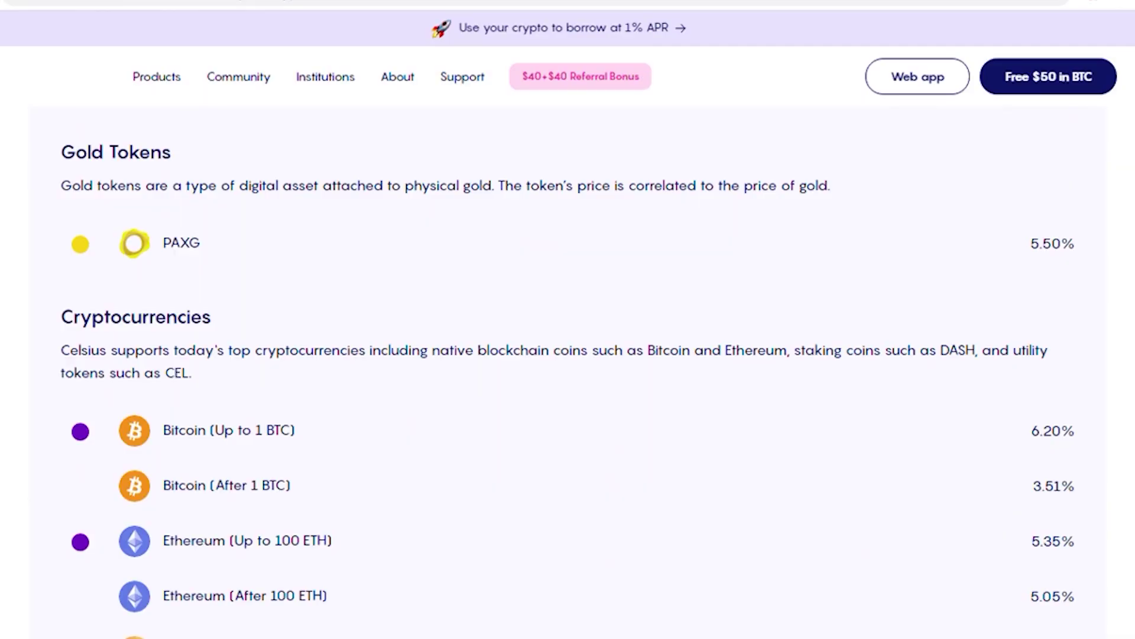
scroll(567, 372, "down", 2)
scroll(568, 372, "down", 2)
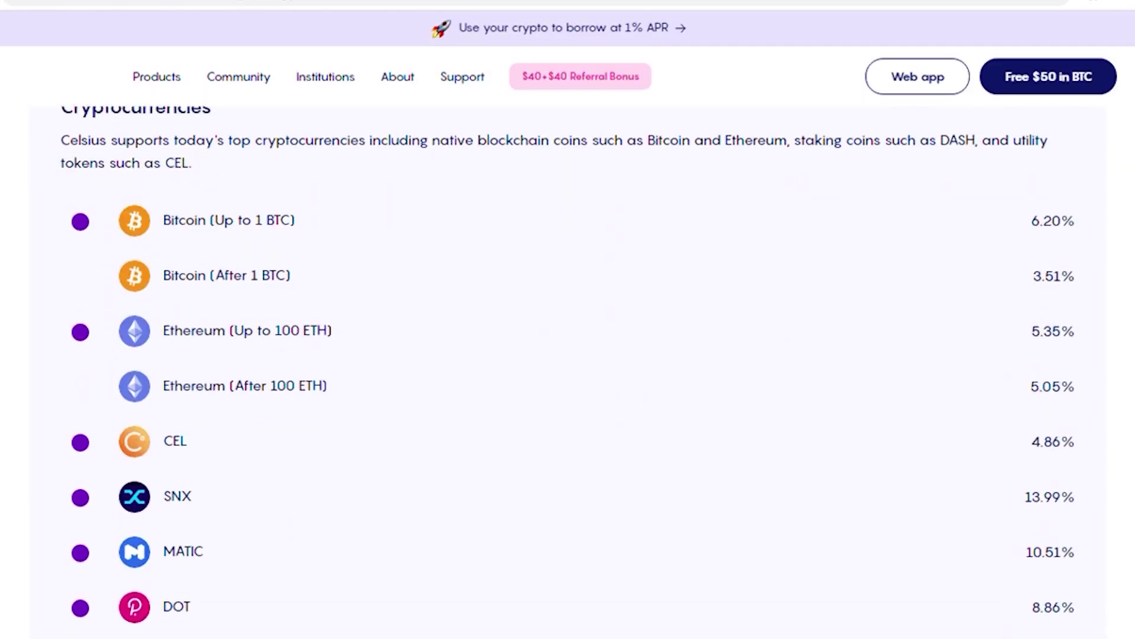
scroll(568, 372, "down", 2)
scroll(568, 373, "down", 2)
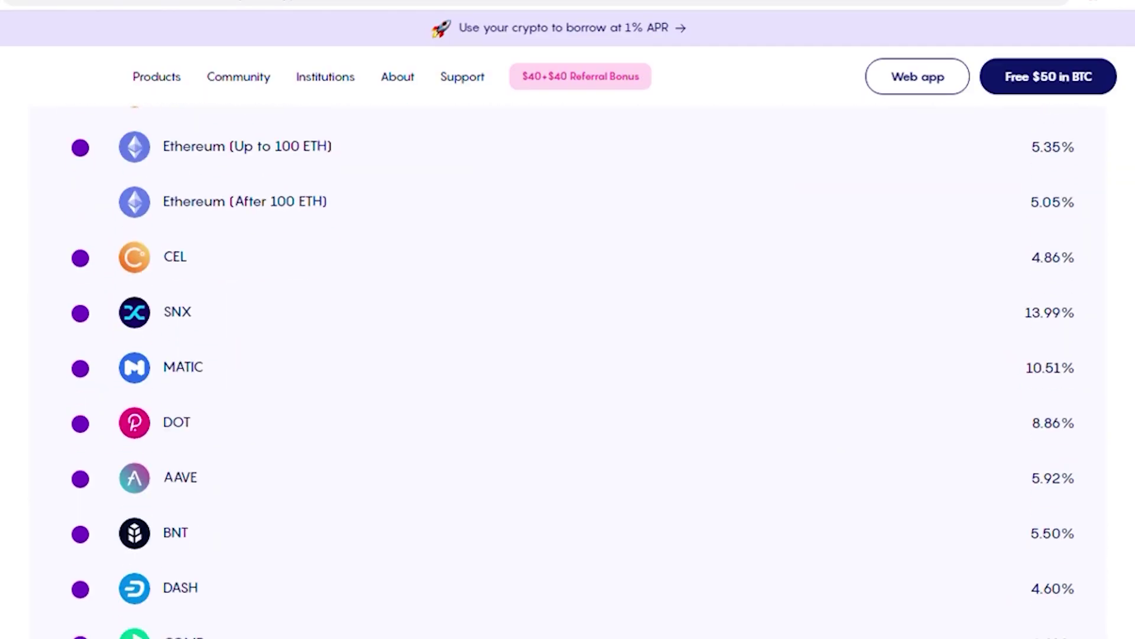
scroll(568, 373, "down", 4)
scroll(569, 373, "down", 4)
scroll(568, 374, "down", 1)
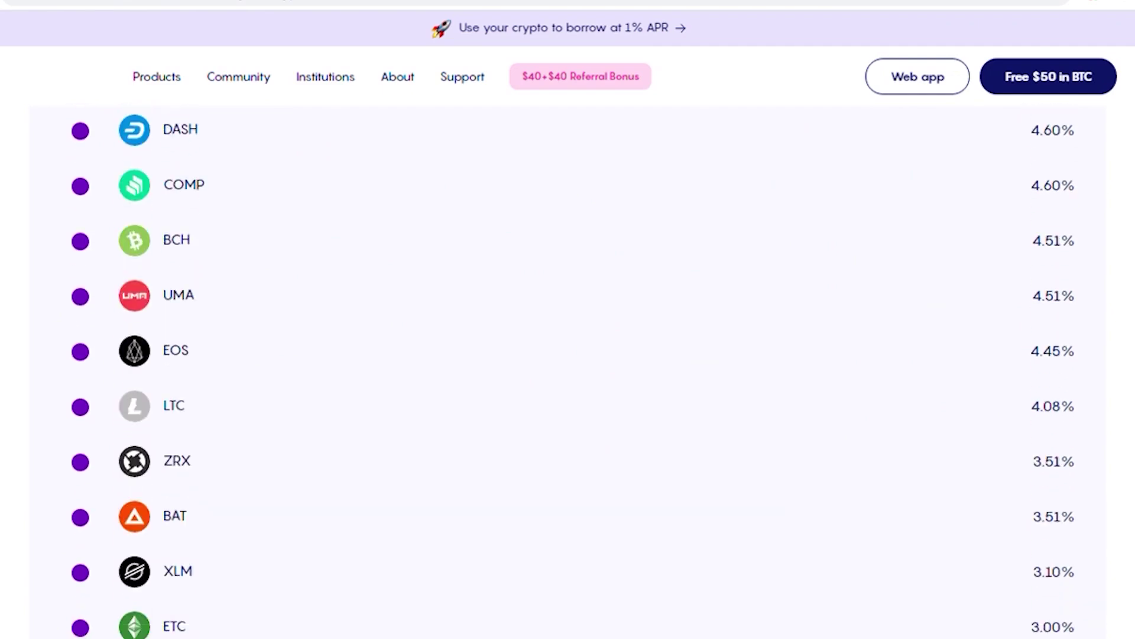
scroll(568, 372, "down", 5)
scroll(568, 372, "down", 4)
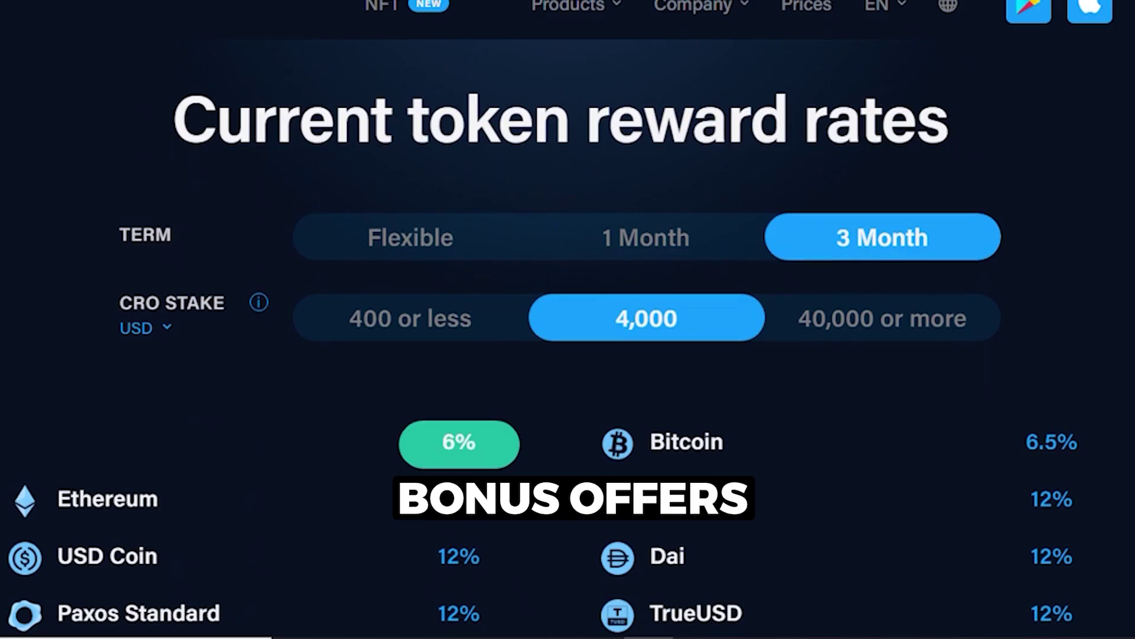
scroll(569, 355, "down", 1)
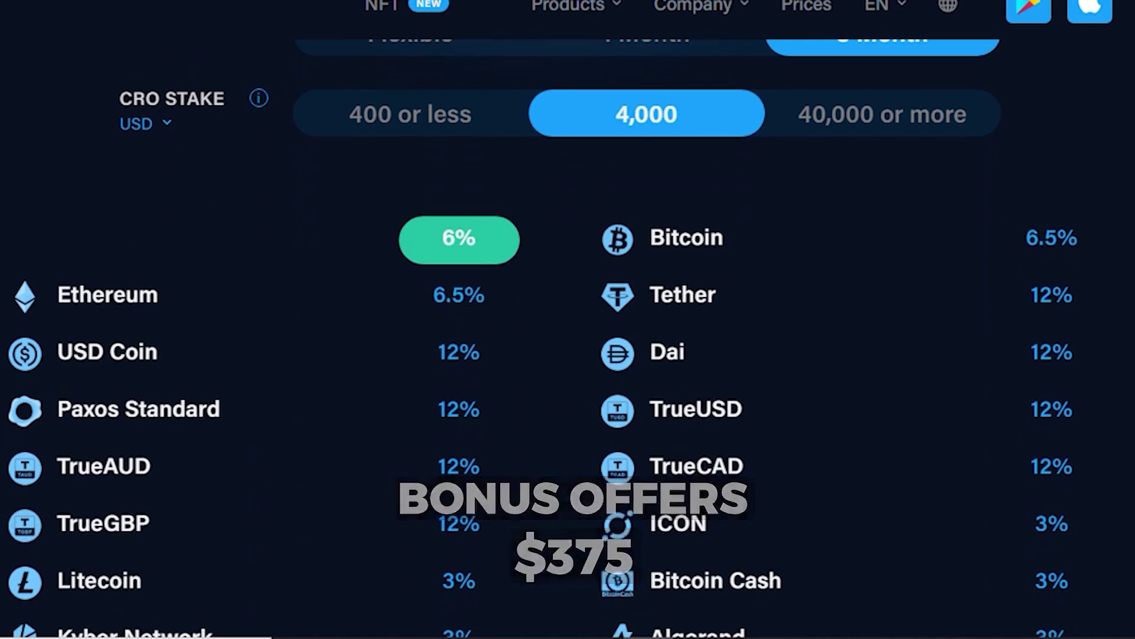
scroll(567, 356, "down", 1)
scroll(568, 355, "down", 1)
scroll(568, 355, "down", 1)
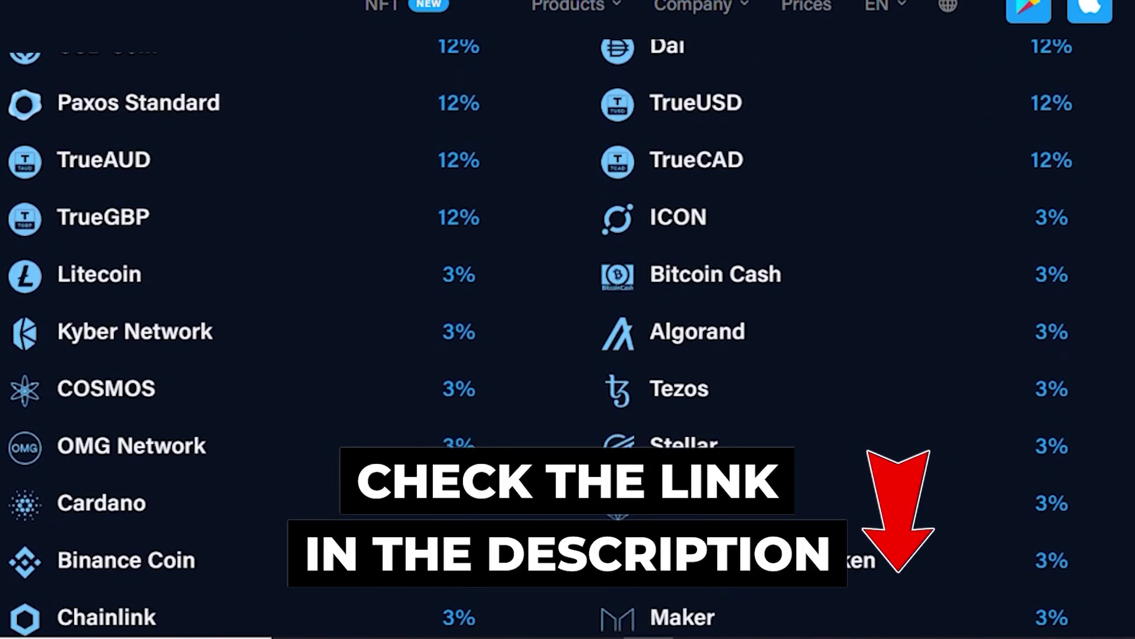
scroll(568, 355, "down", 1)
scroll(567, 355, "down", 1)
scroll(568, 355, "down", 1)
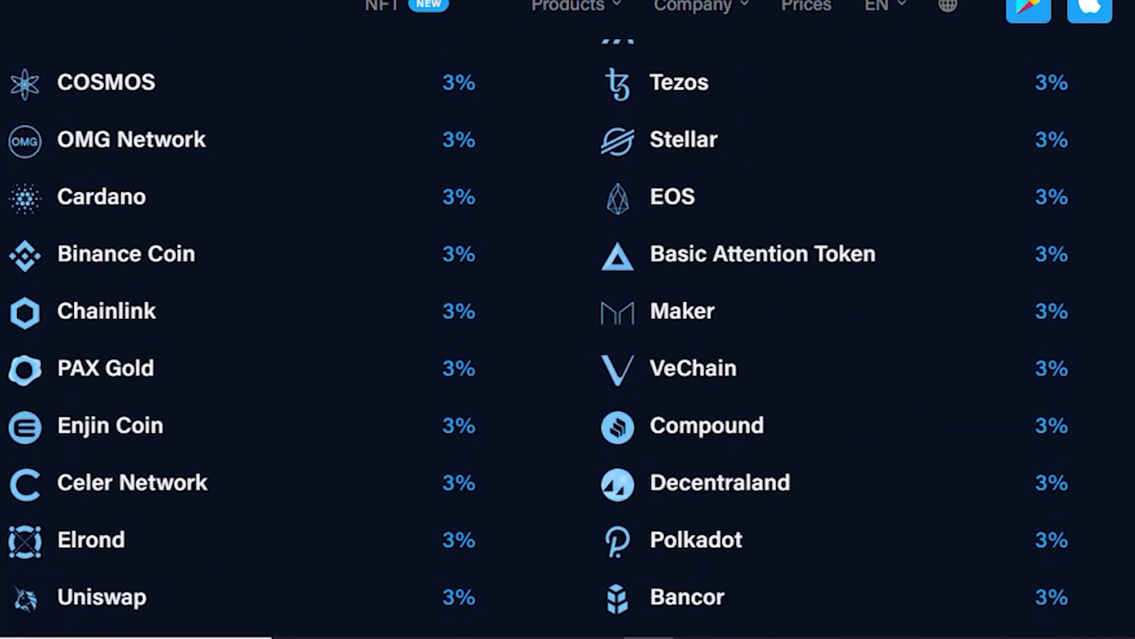
scroll(567, 355, "down", 1)
scroll(568, 354, "down", 1)
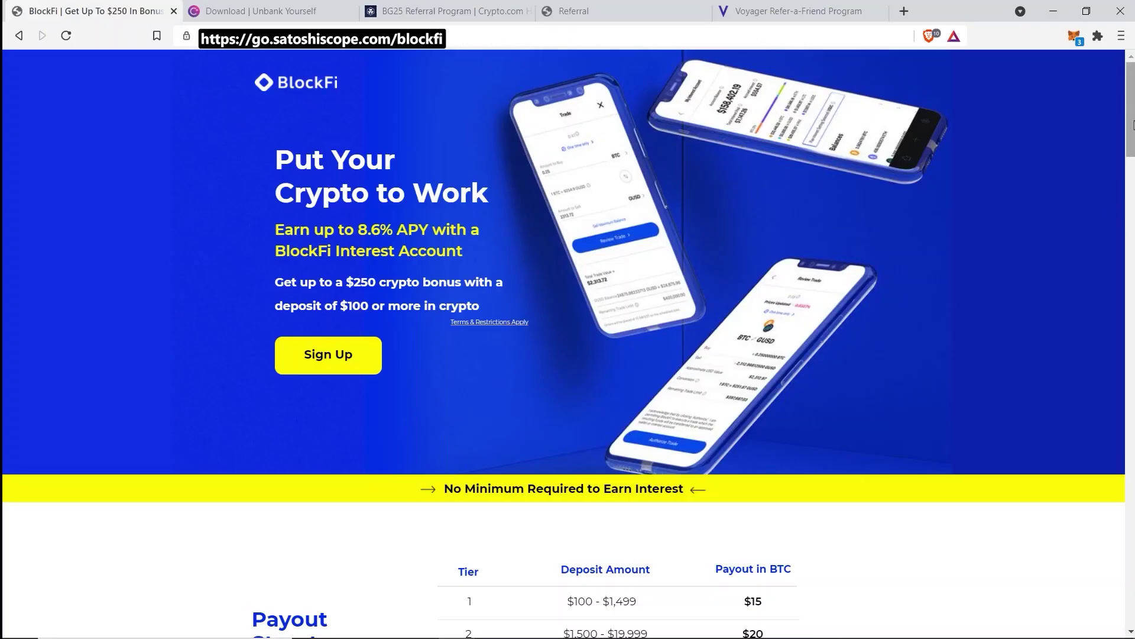
scroll(1115, 203, "down", 2)
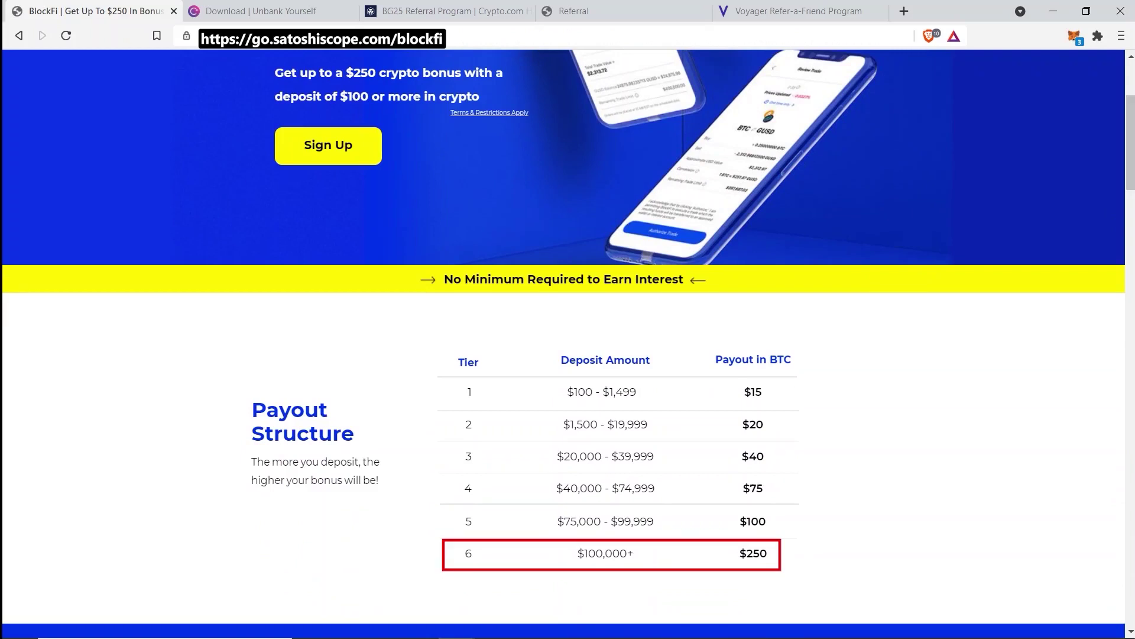
- Cycle through the Celsius, Crypto.com, Ledn, Voyager and BlockFi referral tabs, ending on Crypto.com
left_click(266, 10)
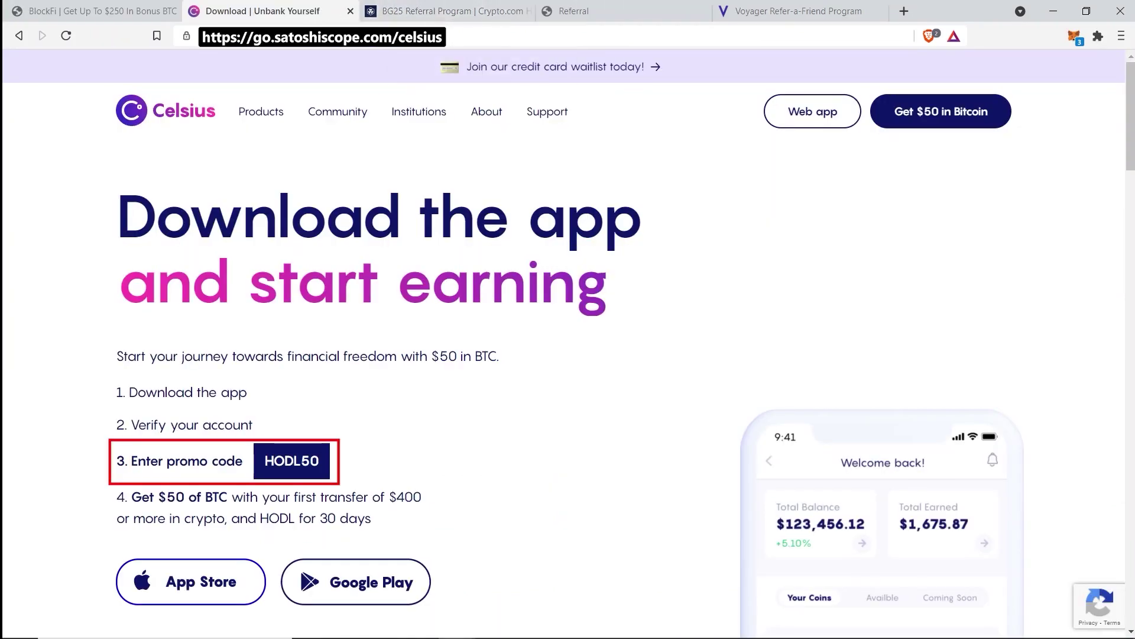
key("ctrl+Tab")
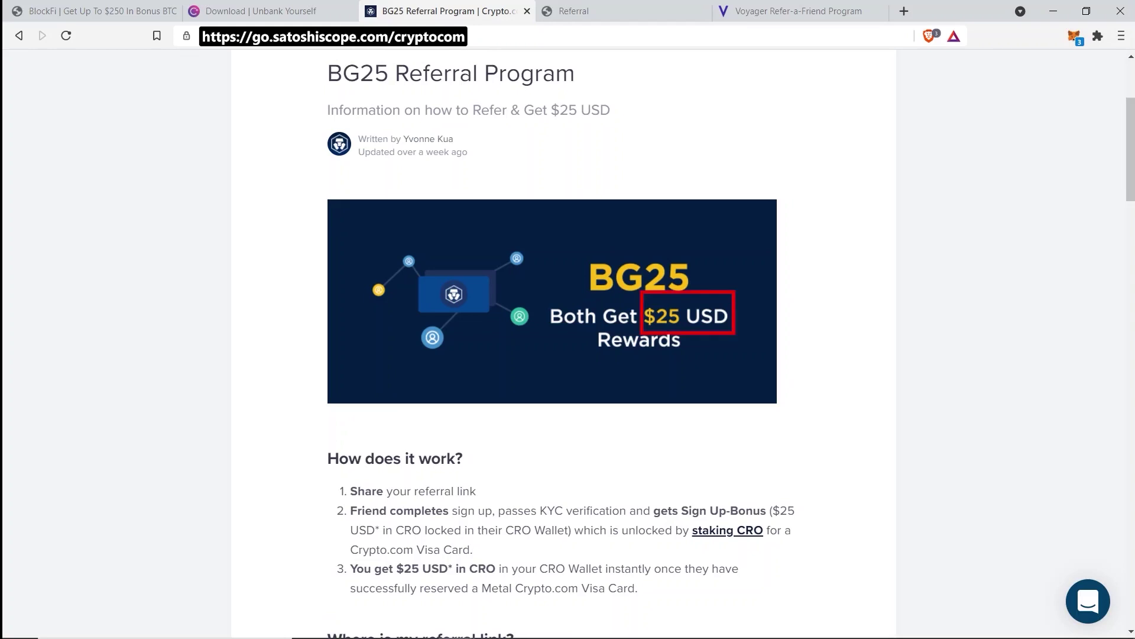
key("ctrl+Tab")
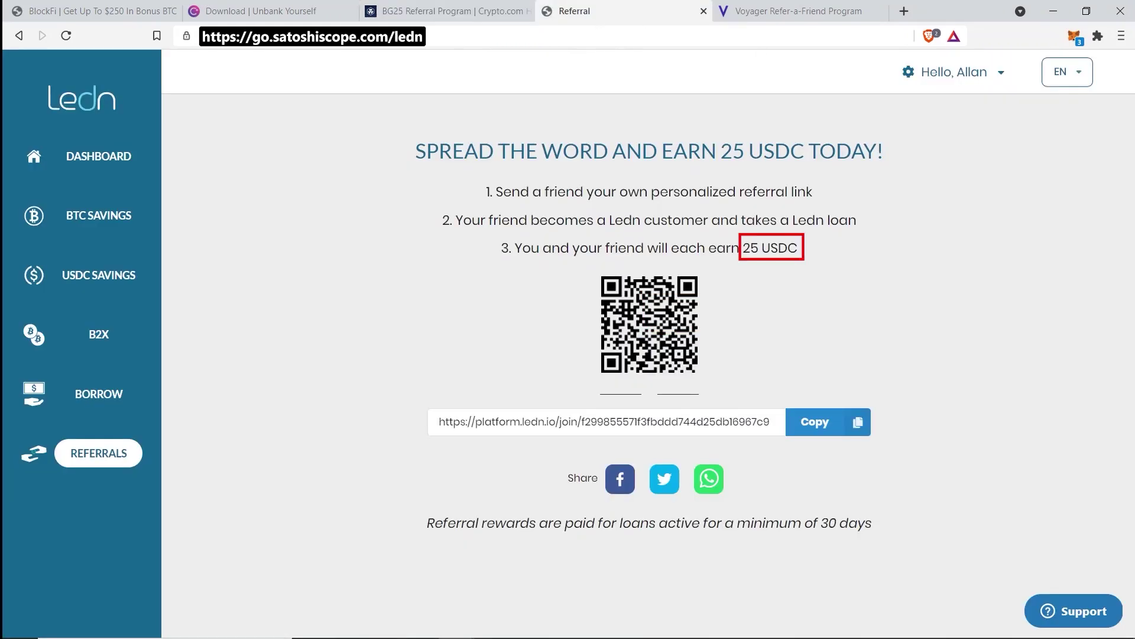
key("ctrl+Tab")
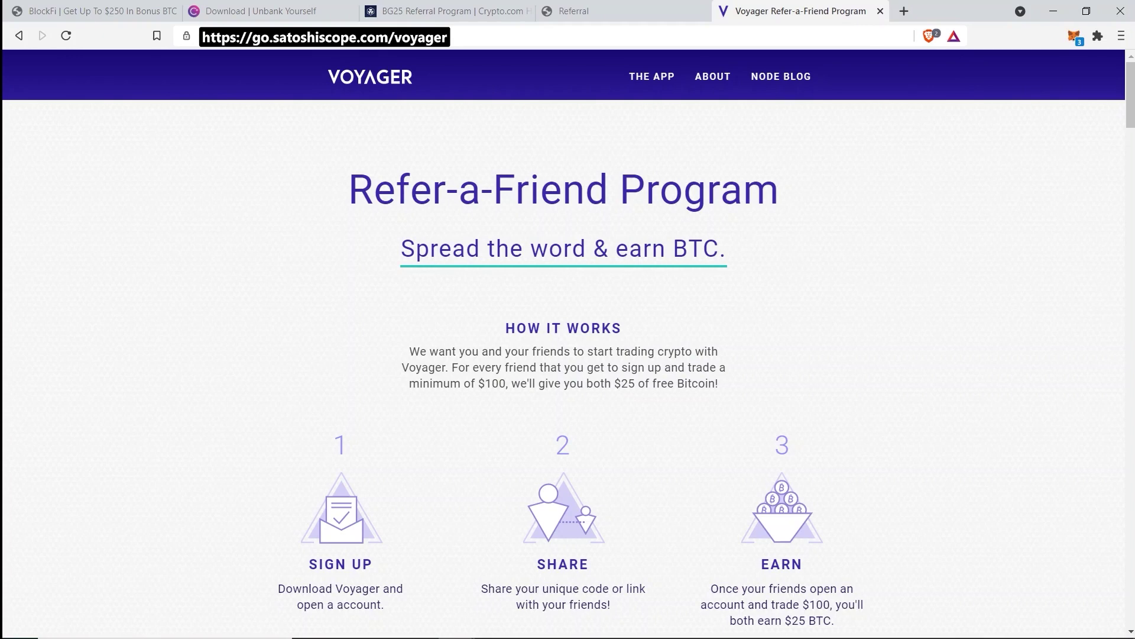
key("ctrl+Tab")
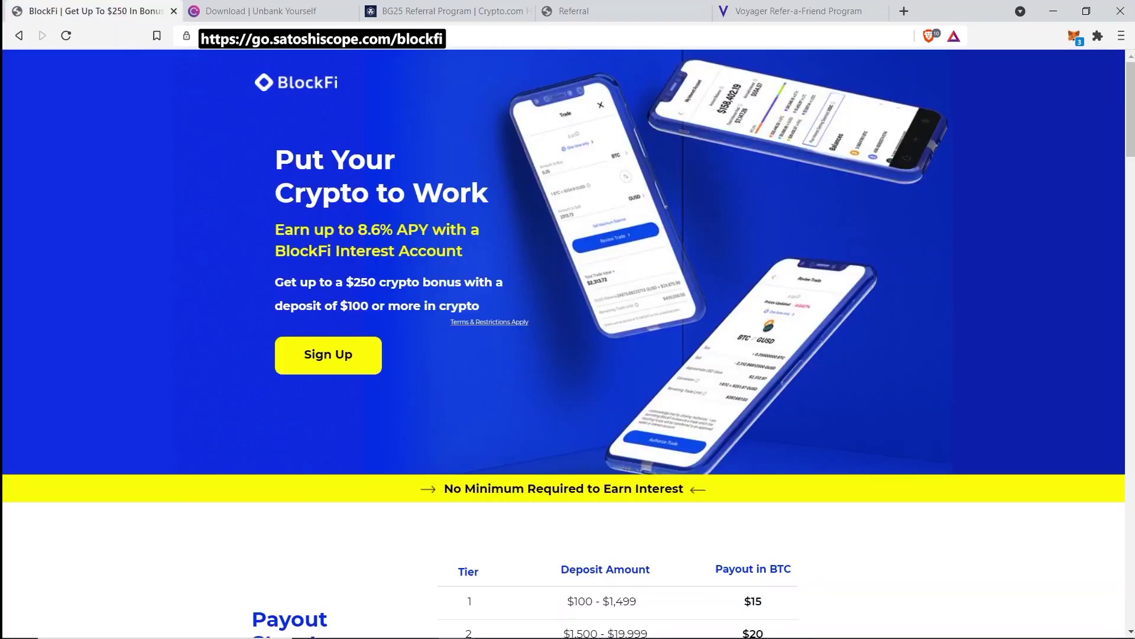
key("ctrl+Tab")
key("ctrl+Tab")
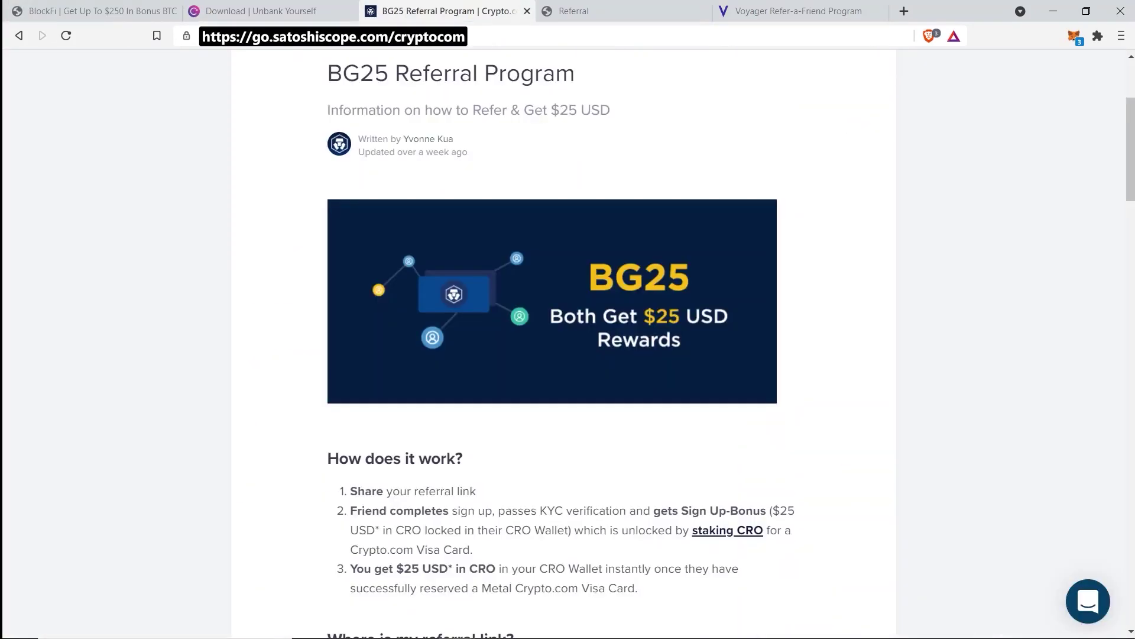